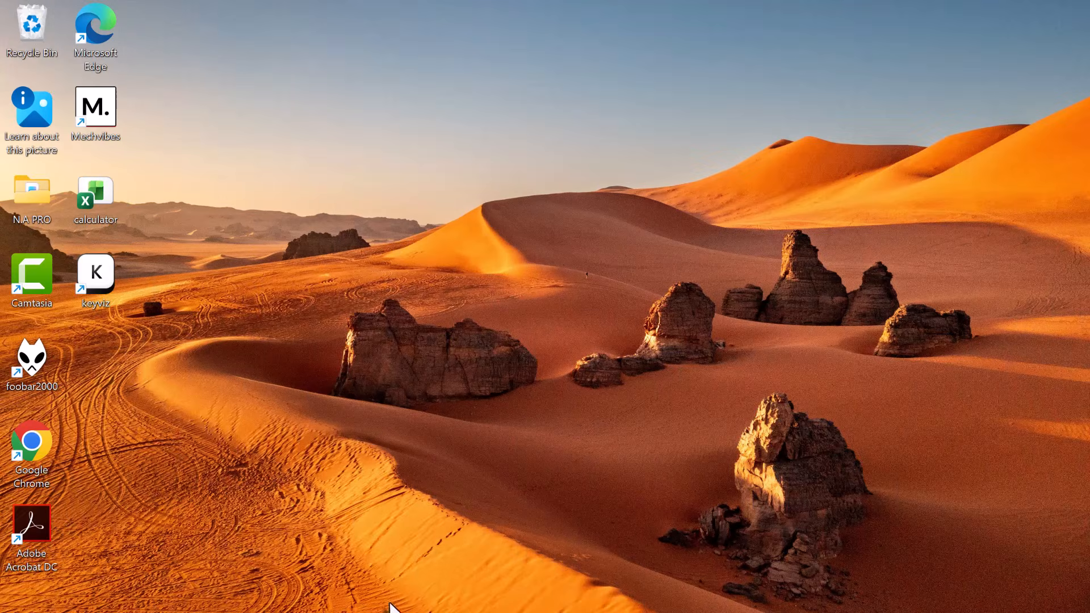
# Step: Open the list of installed programs in Control Panel to uninstall a program
pyautogui.moveTo(398, 611)
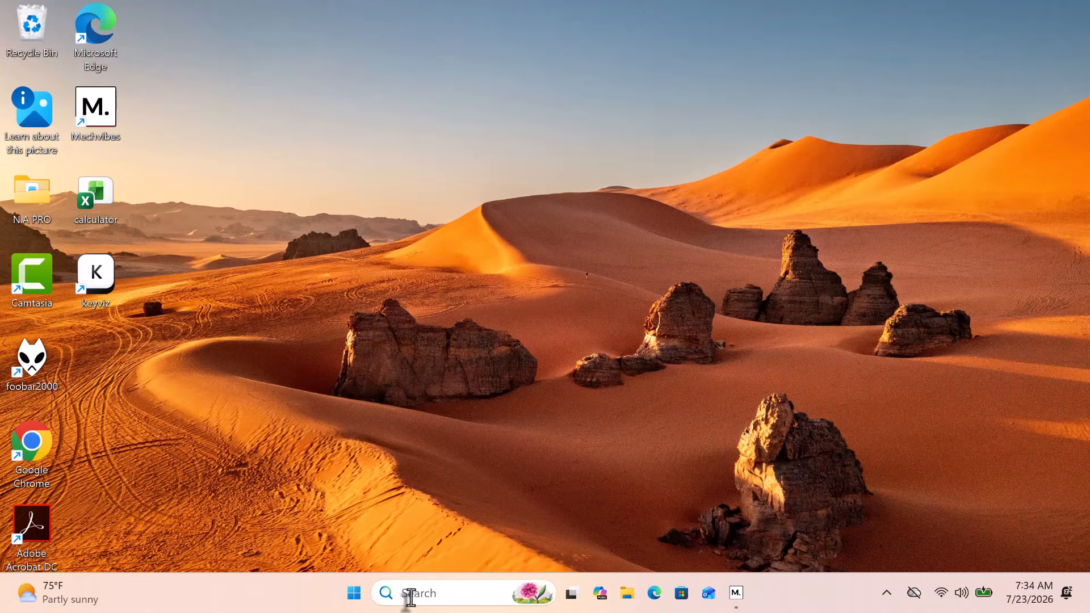
pyautogui.click(410, 593)
pyautogui.write('CON')
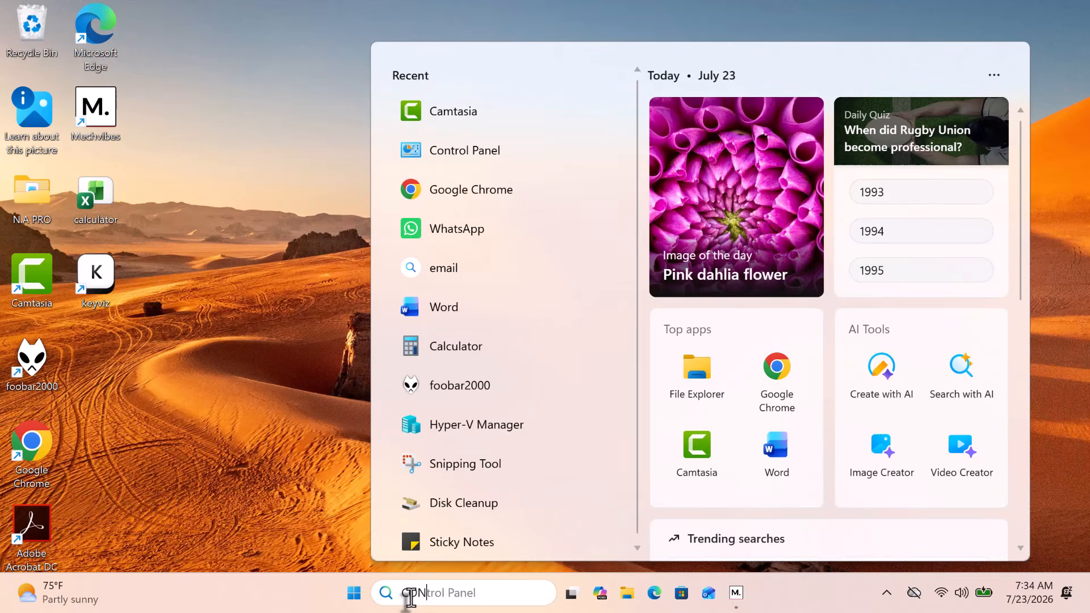
pyautogui.write('TROL PANEL')
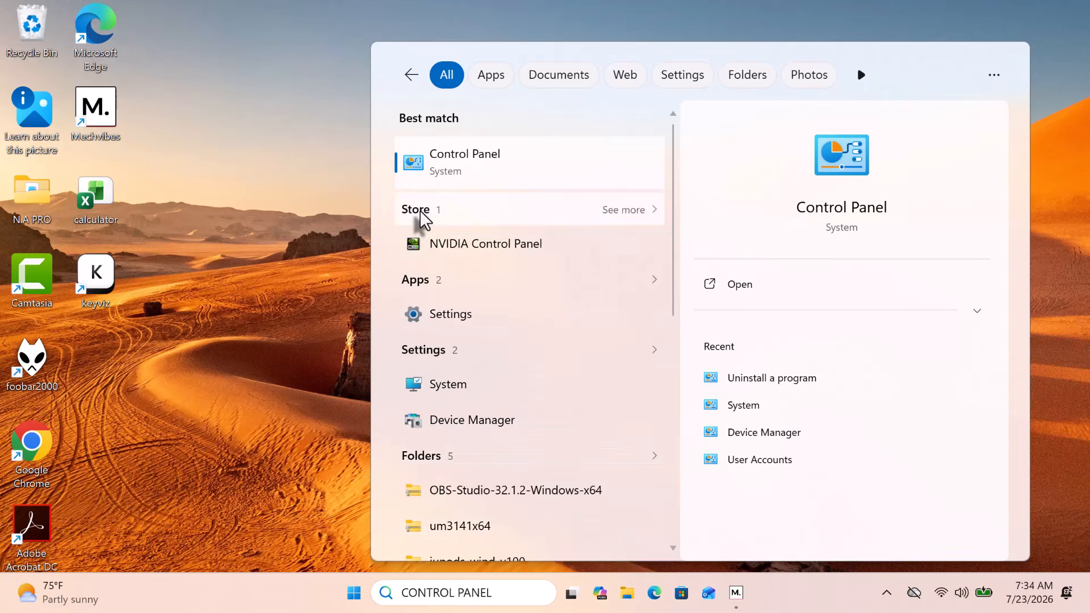
pyautogui.click(427, 174)
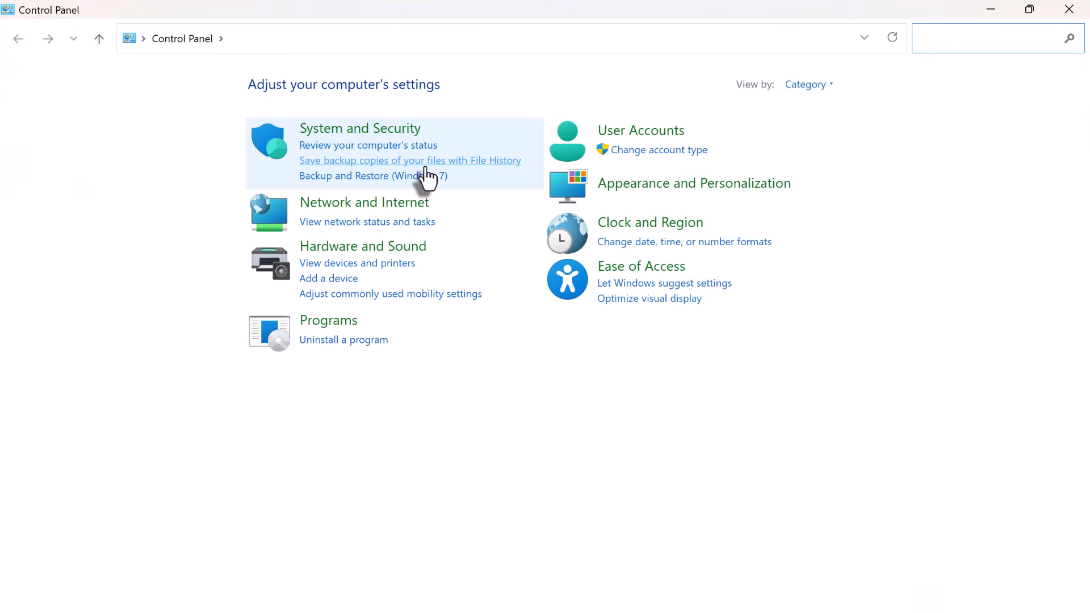
pyautogui.click(344, 340)
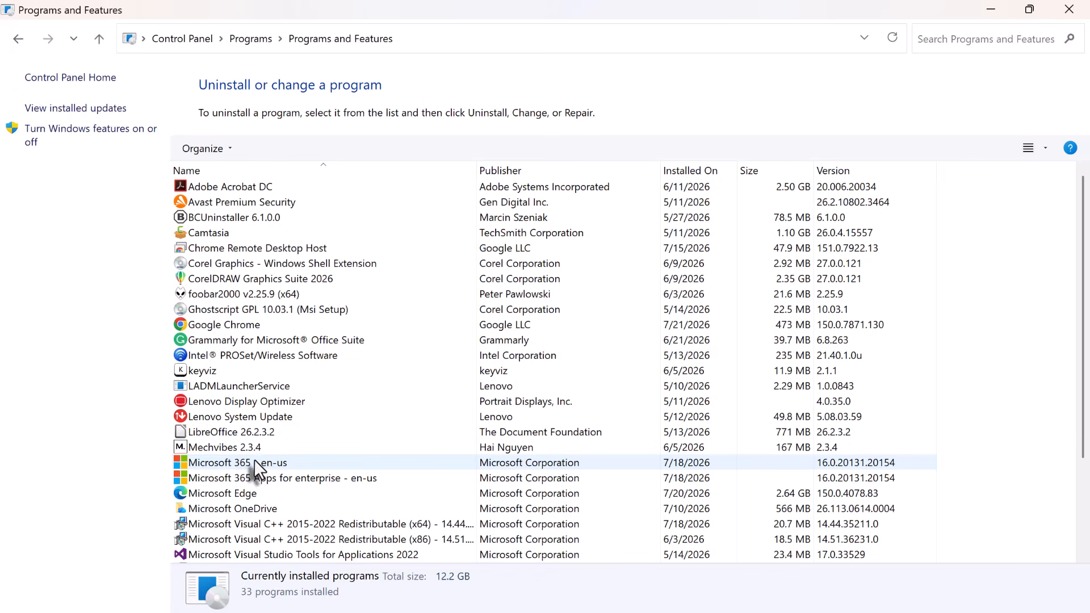
# Step: Uninstall Microsoft 365 - en-us from the computer and dismiss the uninstaller
pyautogui.doubleClick(252, 461)
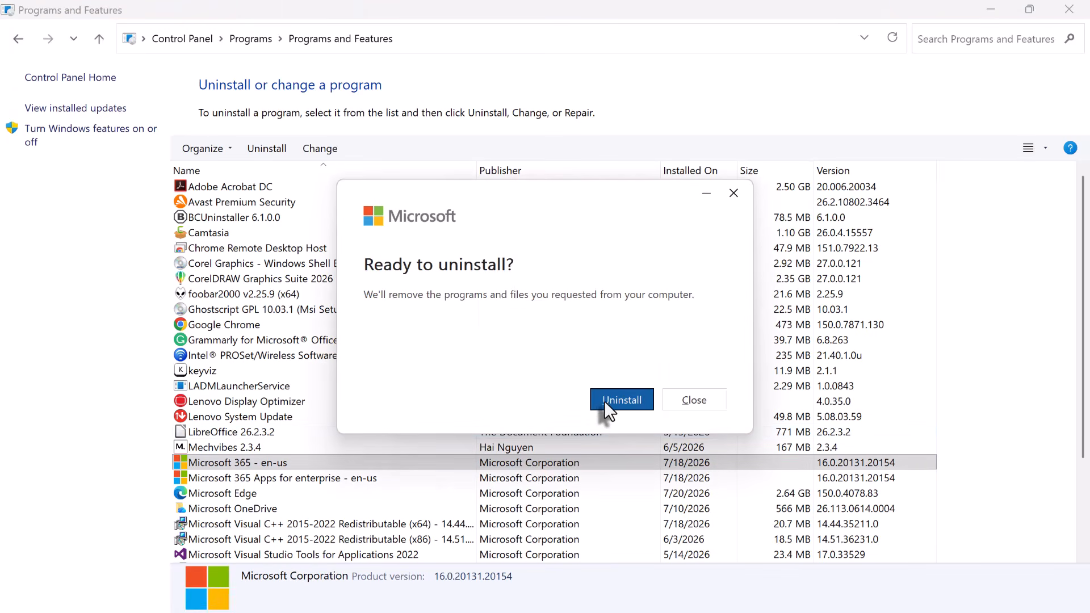
pyautogui.click(605, 401)
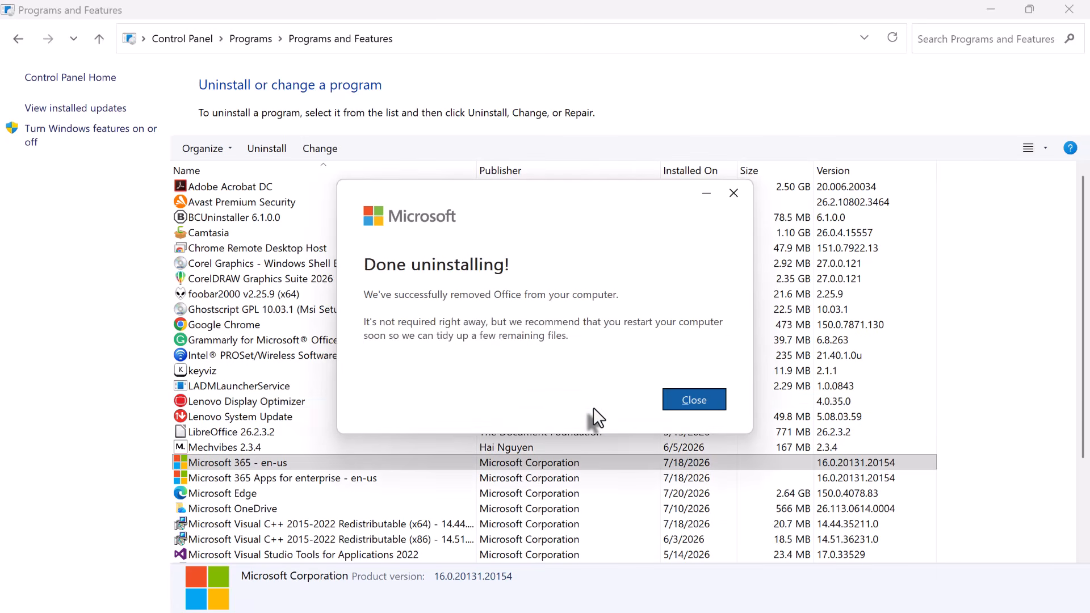
pyautogui.click(706, 399)
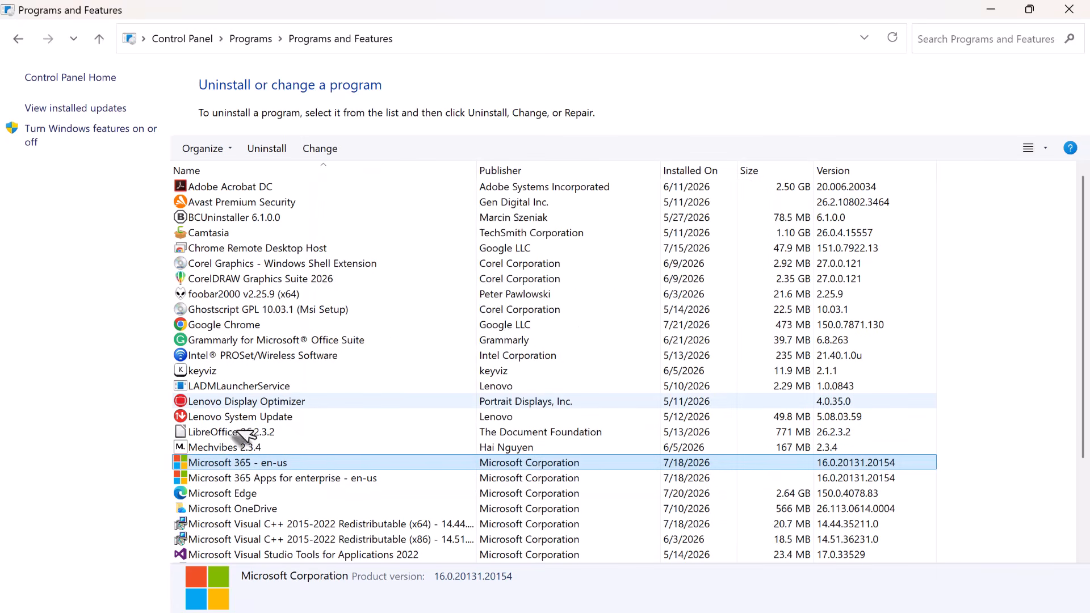
# Step: Uninstall Microsoft 365 Apps for enterprise - en-us and close the installed programs window
pyautogui.doubleClick(209, 463)
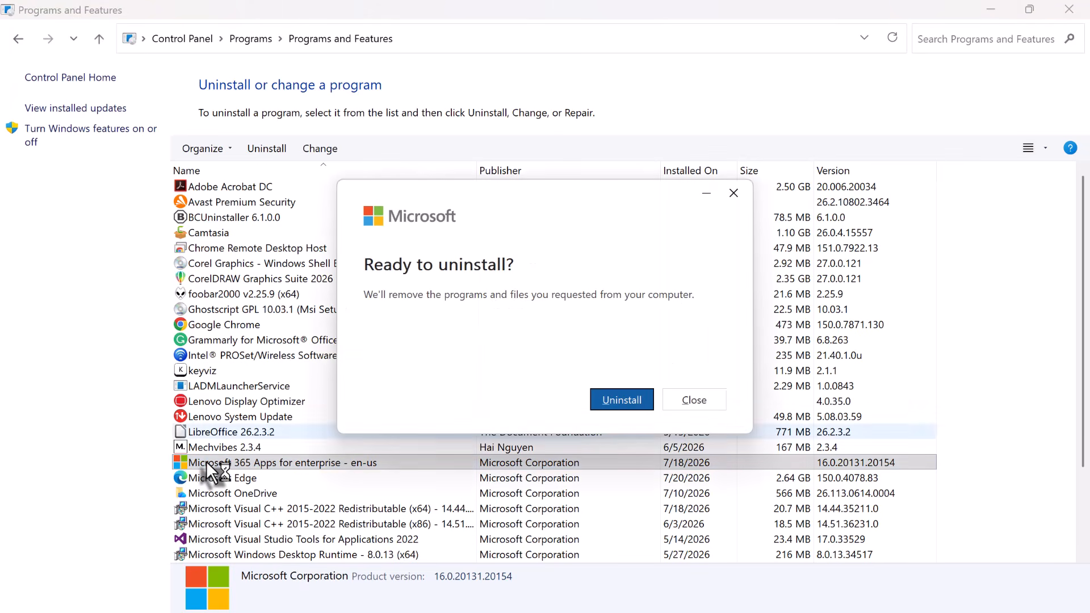
pyautogui.click(605, 401)
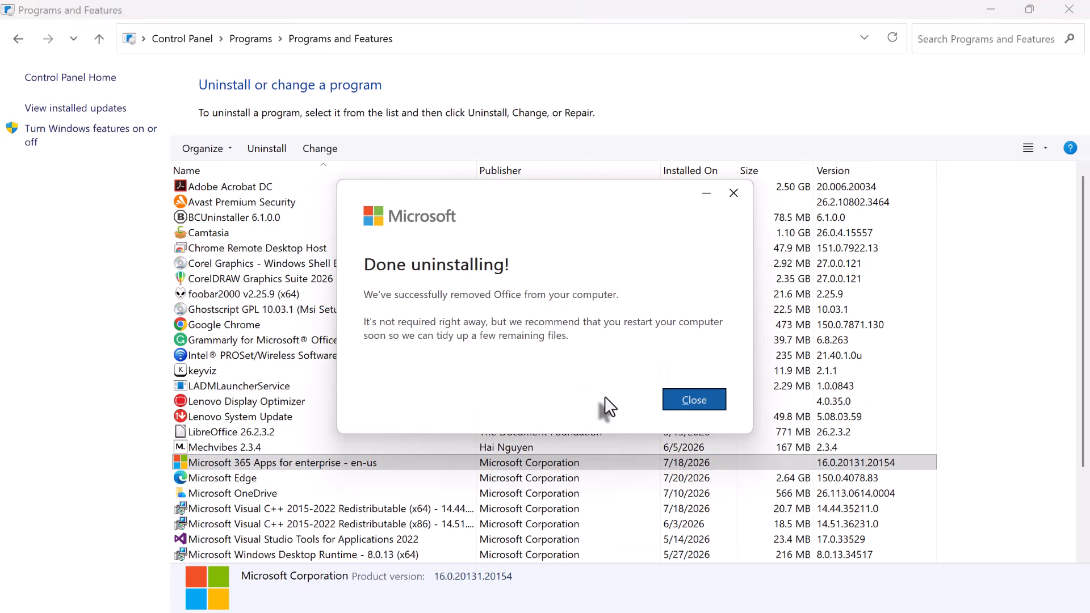
pyautogui.click(687, 404)
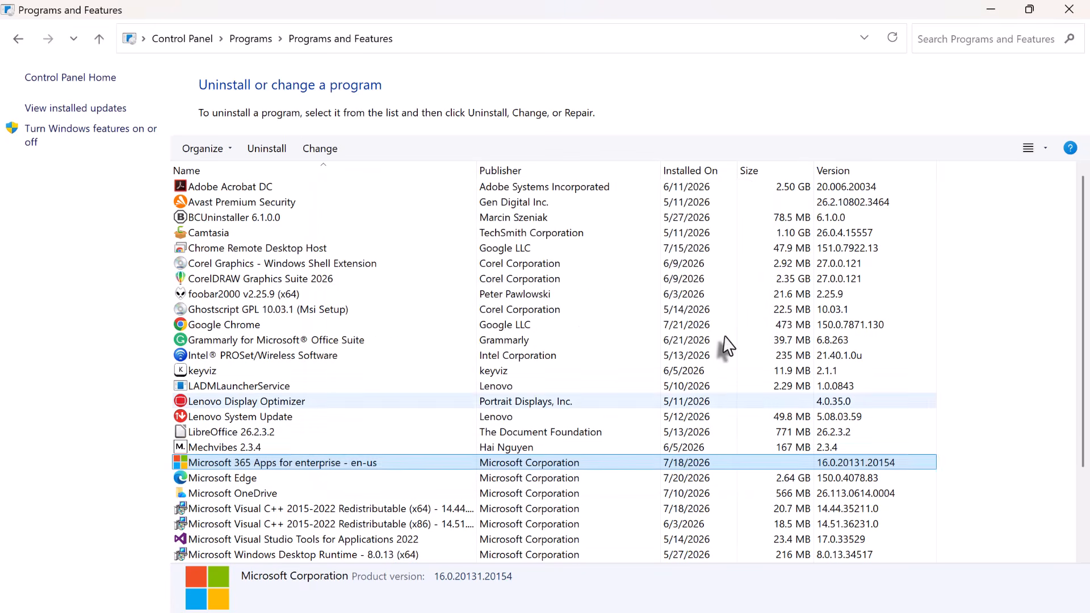
pyautogui.click(1072, 11)
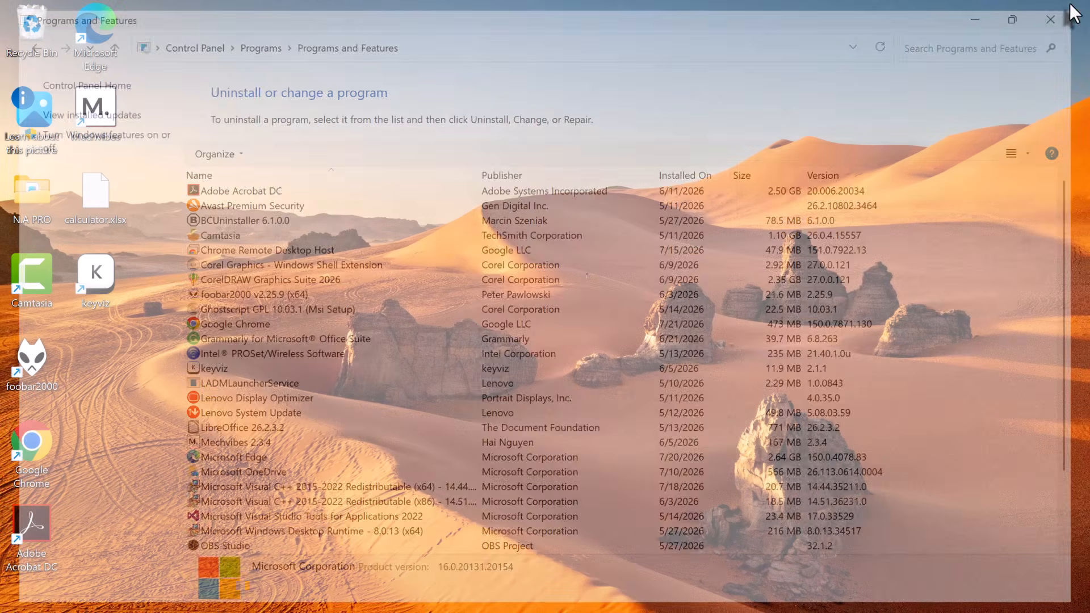
# Step: Restart the computer to complete the Office removal
pyautogui.moveTo(273, 604)
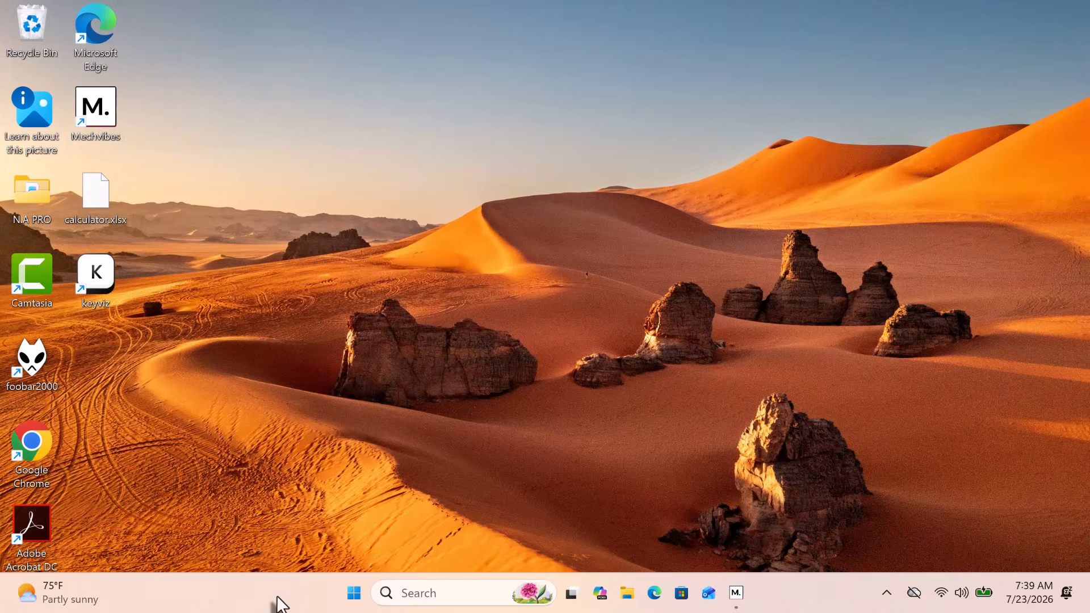
pyautogui.click(354, 594)
pyautogui.click(661, 536)
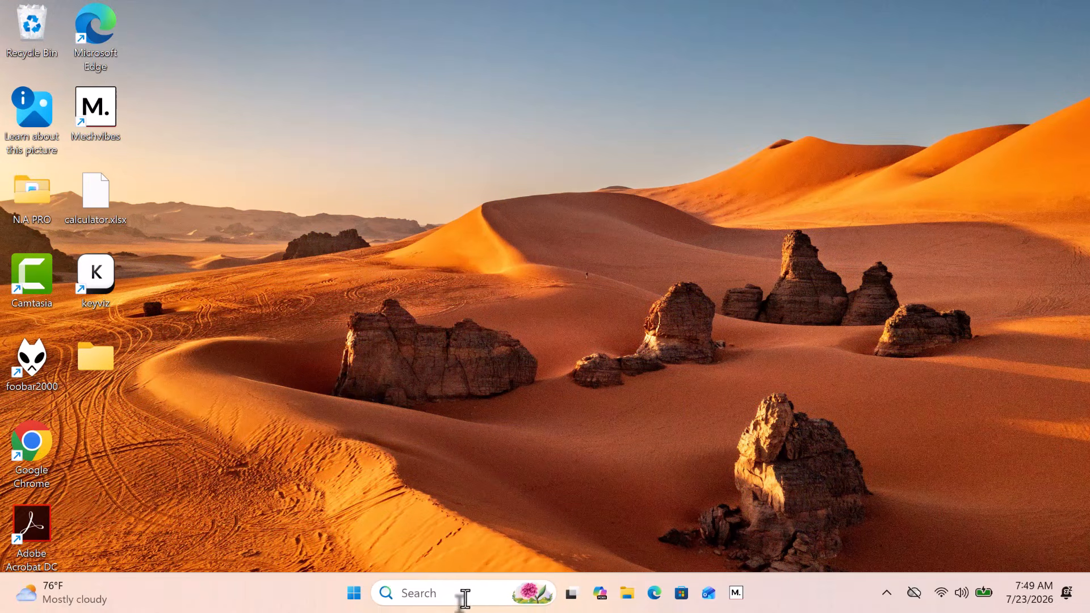
# Step: Create a folder named Office 2026 in the root of the Windows (C:) drive using File Explorer
pyautogui.click(627, 593)
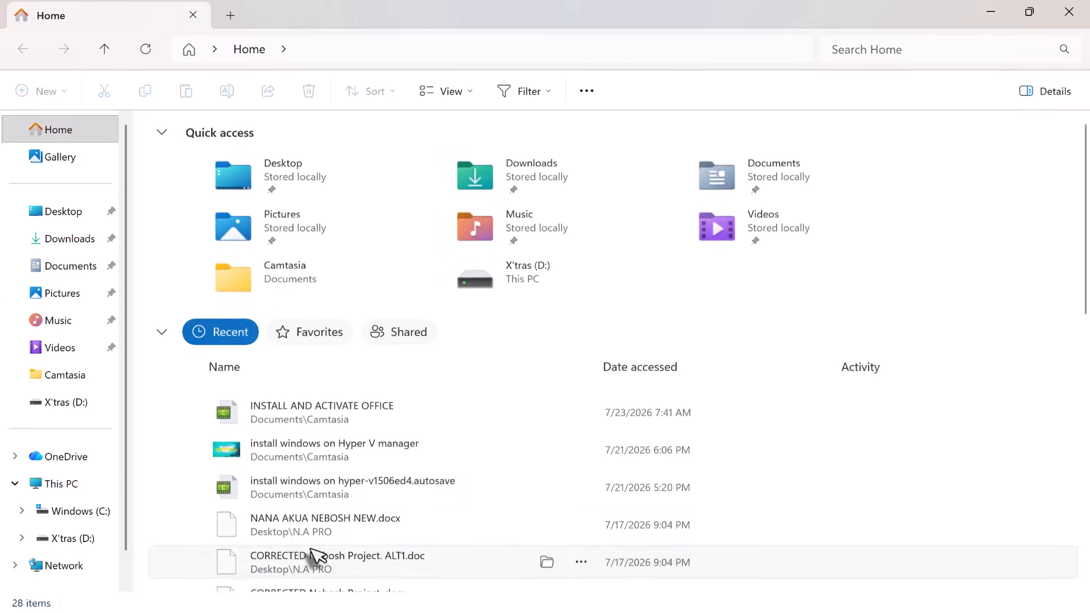
pyautogui.click(38, 488)
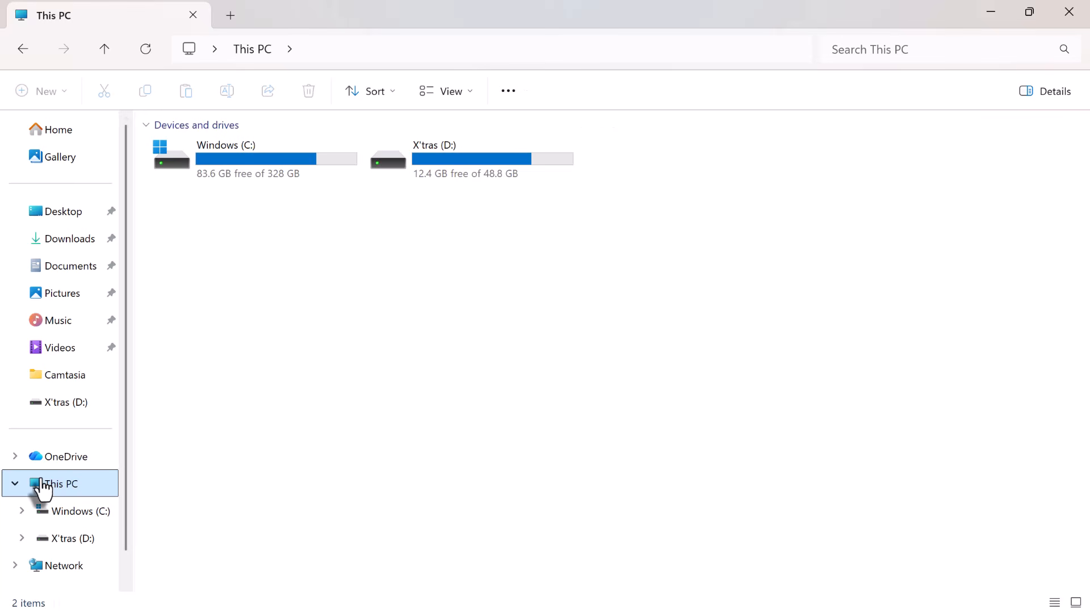
pyautogui.doubleClick(244, 162)
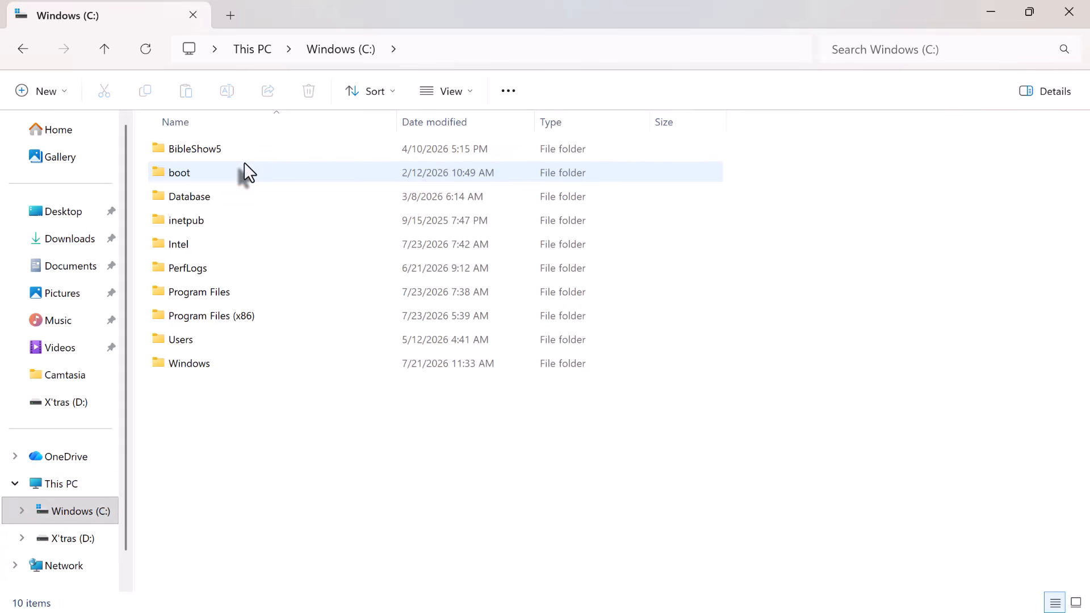
pyautogui.rightClick(194, 391)
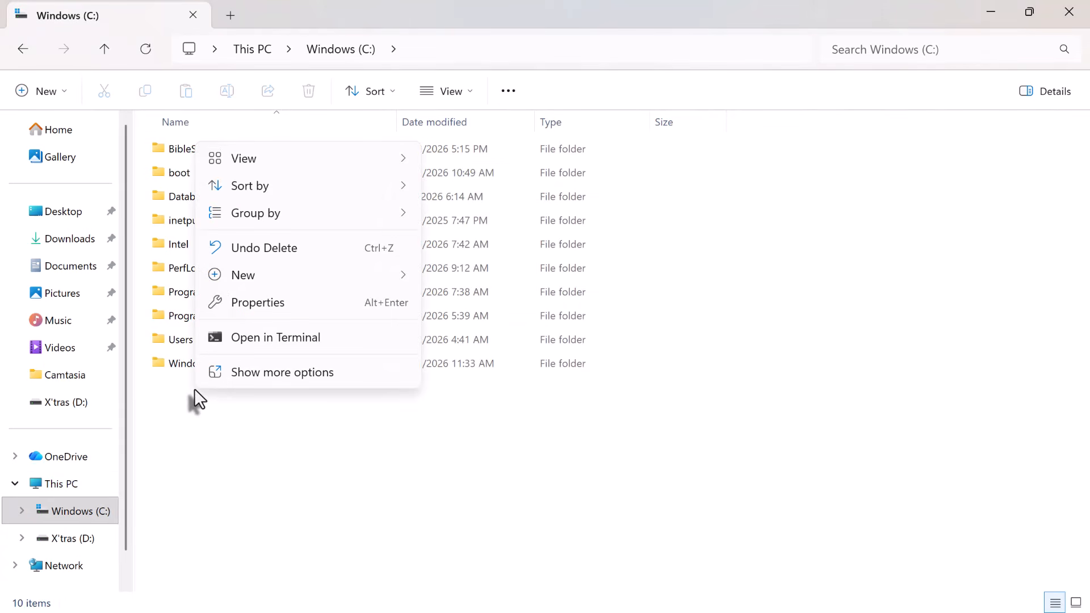
pyautogui.moveTo(374, 282)
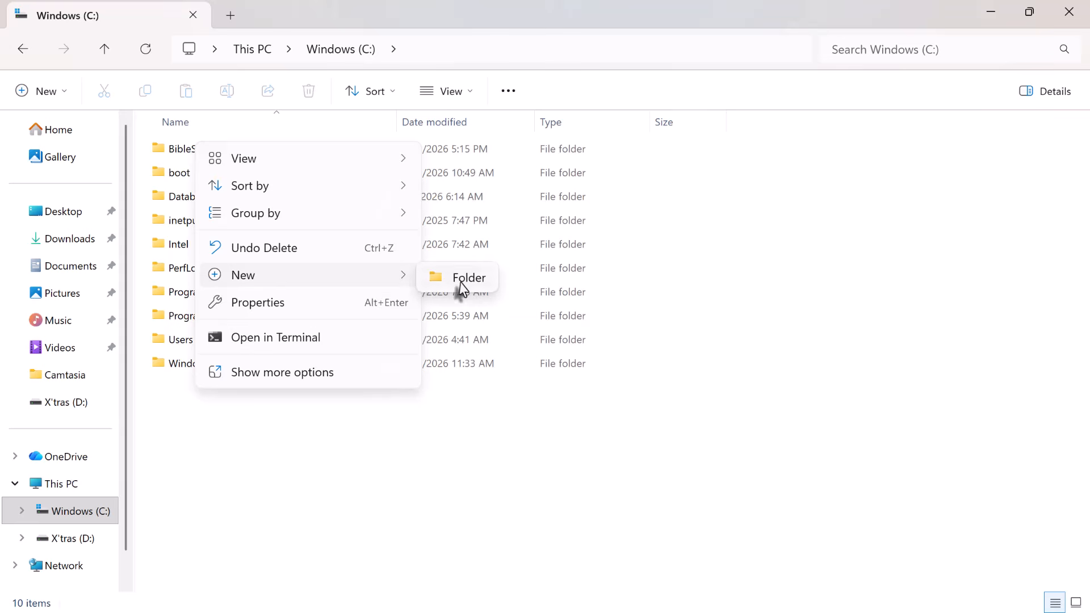
pyautogui.click(461, 284)
pyautogui.write('Office 2026')
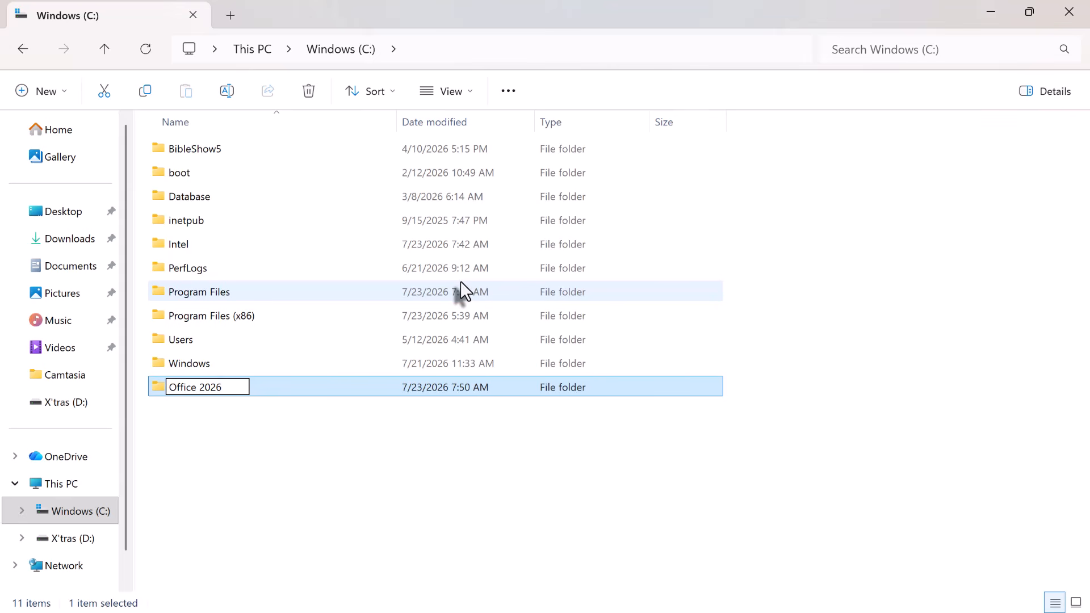
pyautogui.press('Return')
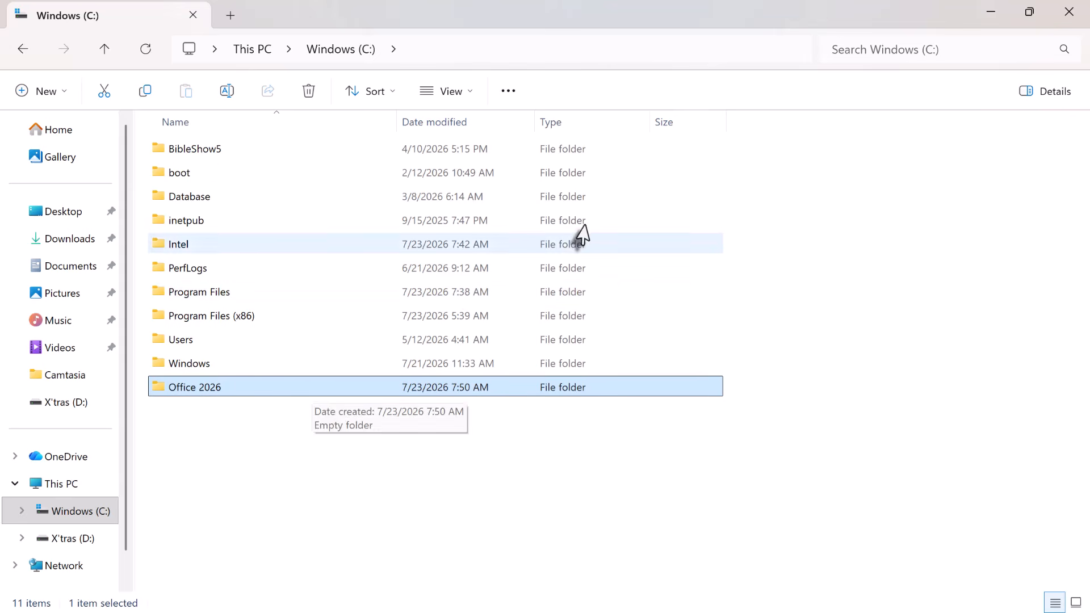
pyautogui.click(978, 17)
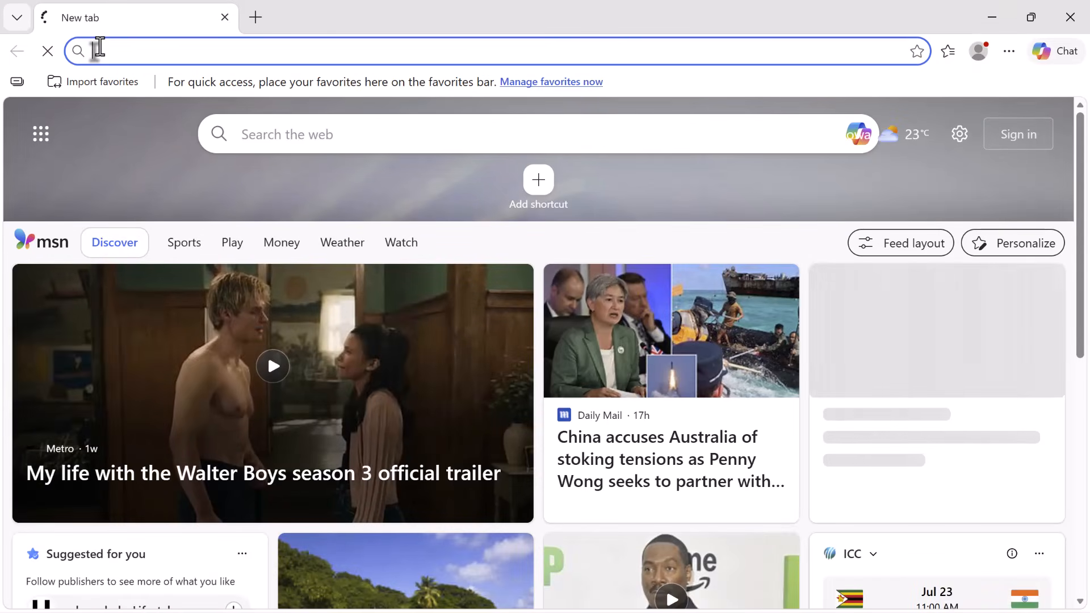
# Step: Search the web for "office deployment tool" in Microsoft Edge
pyautogui.write('office ')
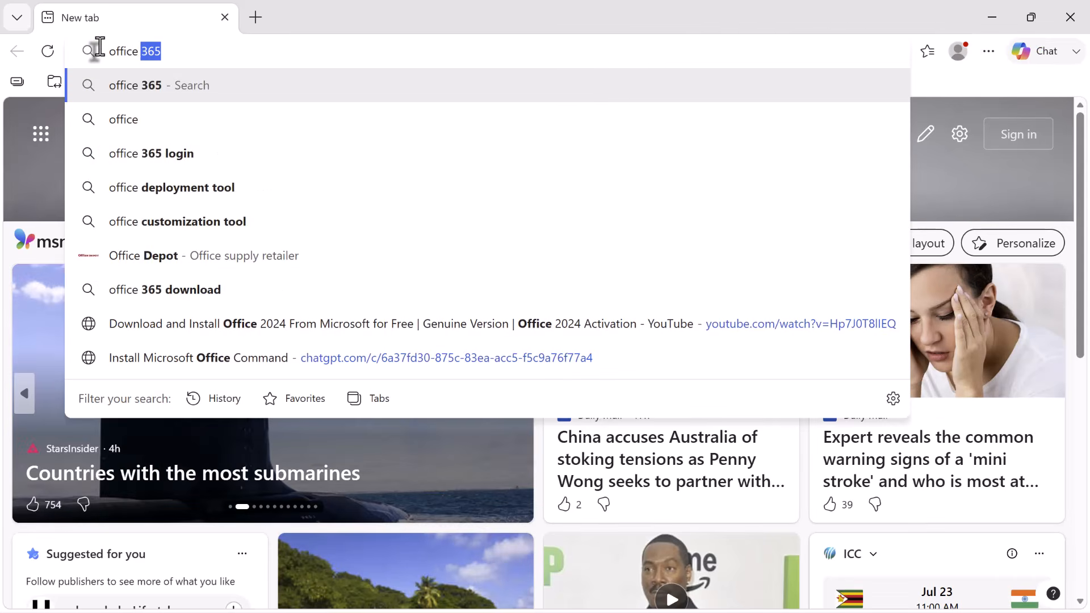
pyautogui.write('deployment tool')
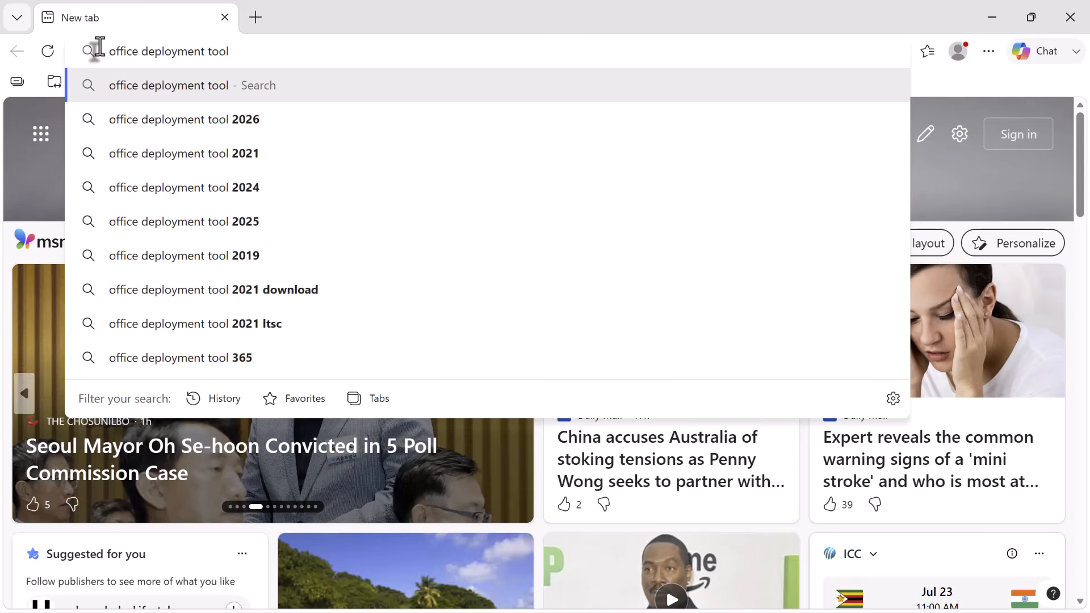
pyautogui.press('Return')
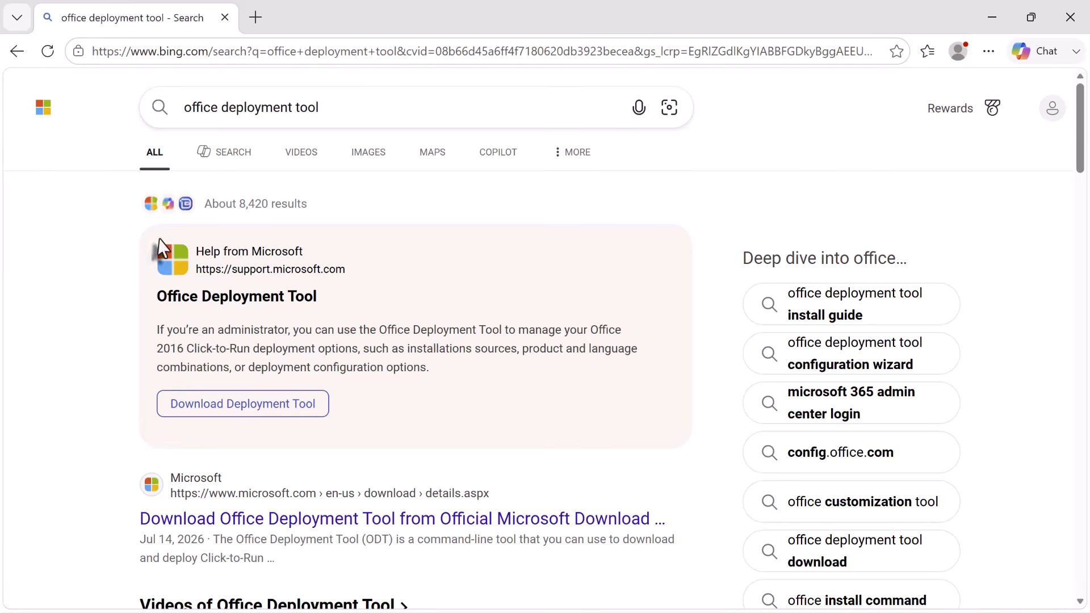
# Step: Download the Office Deployment Tool from its official Microsoft Download Center page
pyautogui.scroll(-5, 159, 267)
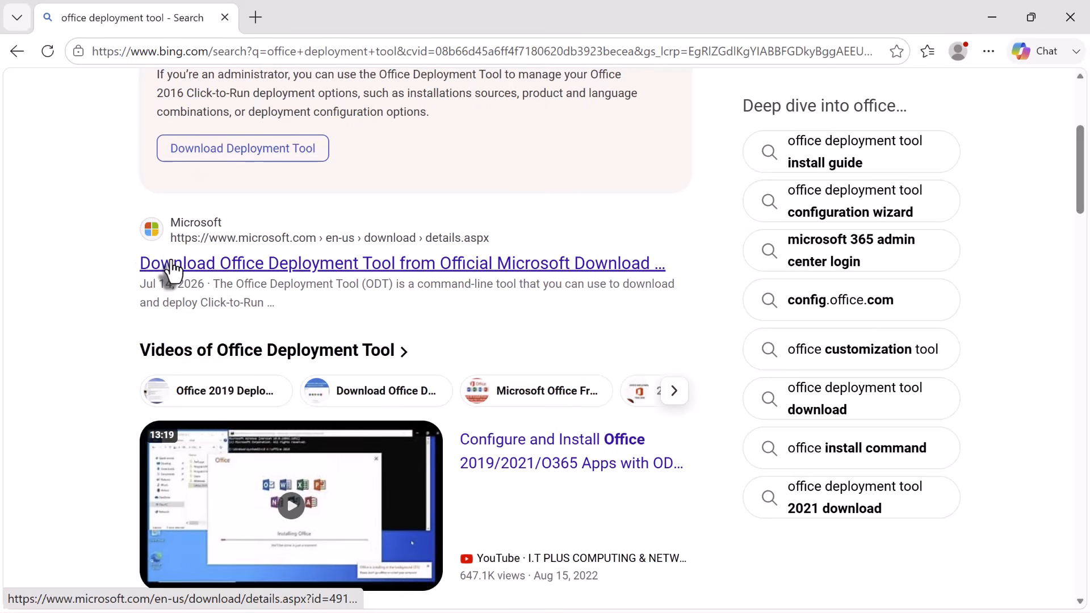
pyautogui.click(172, 267)
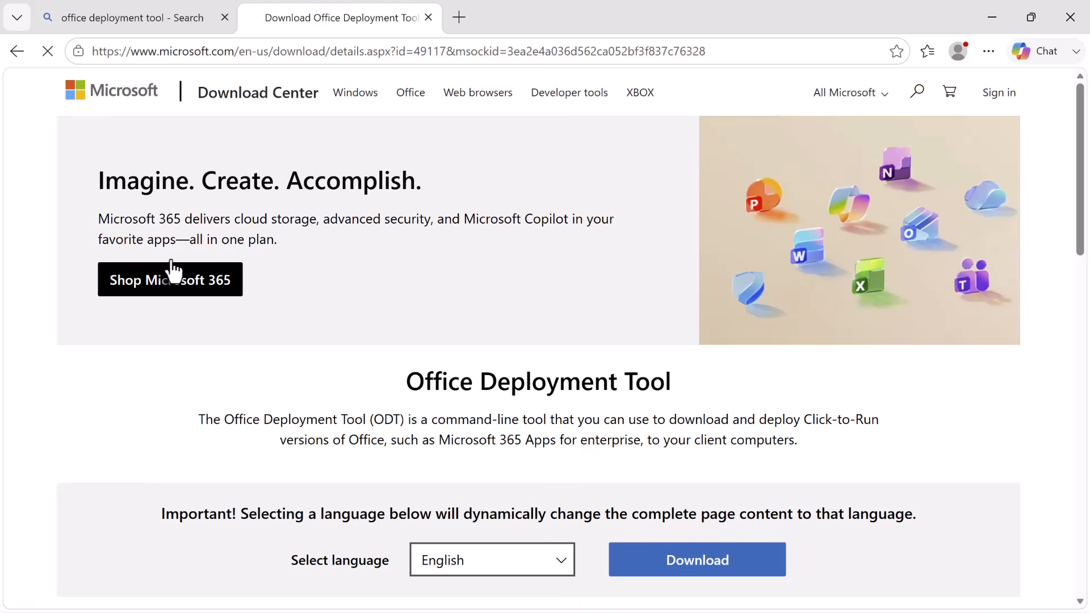
pyautogui.scroll(-3, 659, 514)
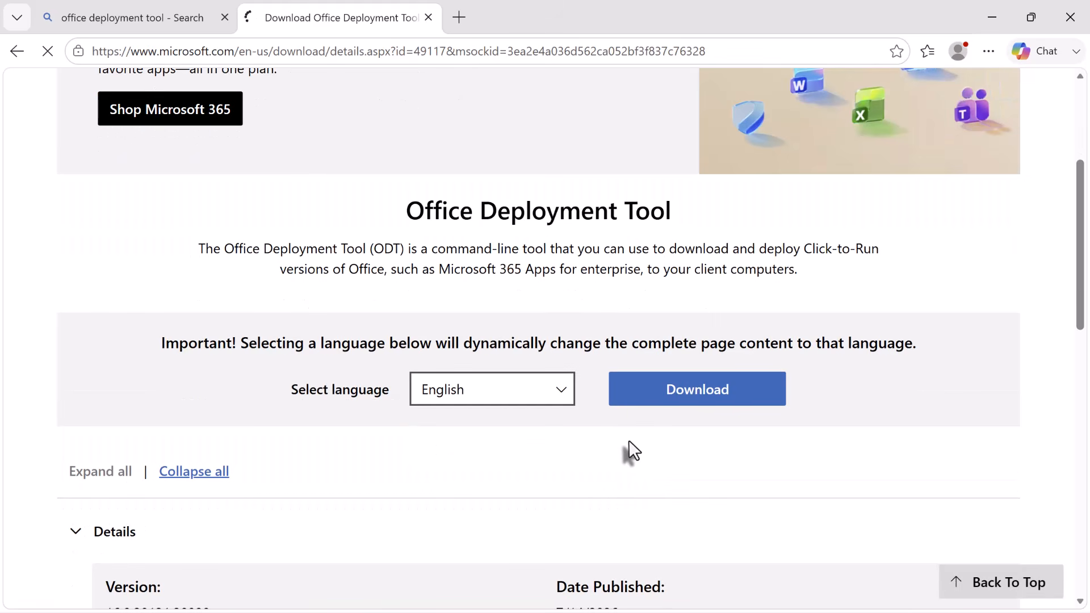
pyautogui.click(669, 392)
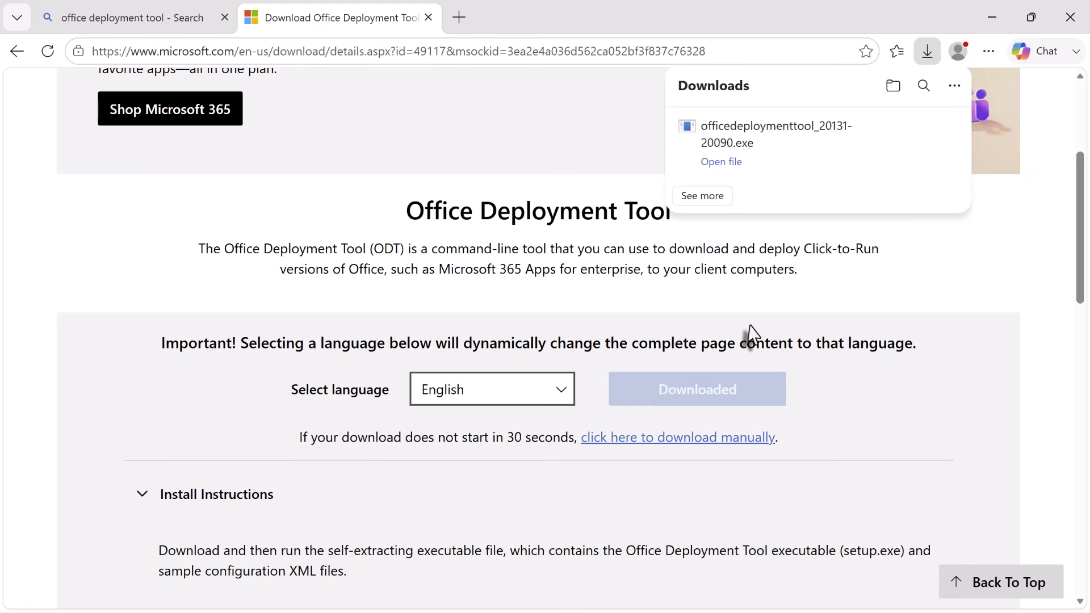
# Step: Run the downloaded officedeploymenttool_20131-20090.exe and accept the Microsoft Software License Terms
pyautogui.click(718, 163)
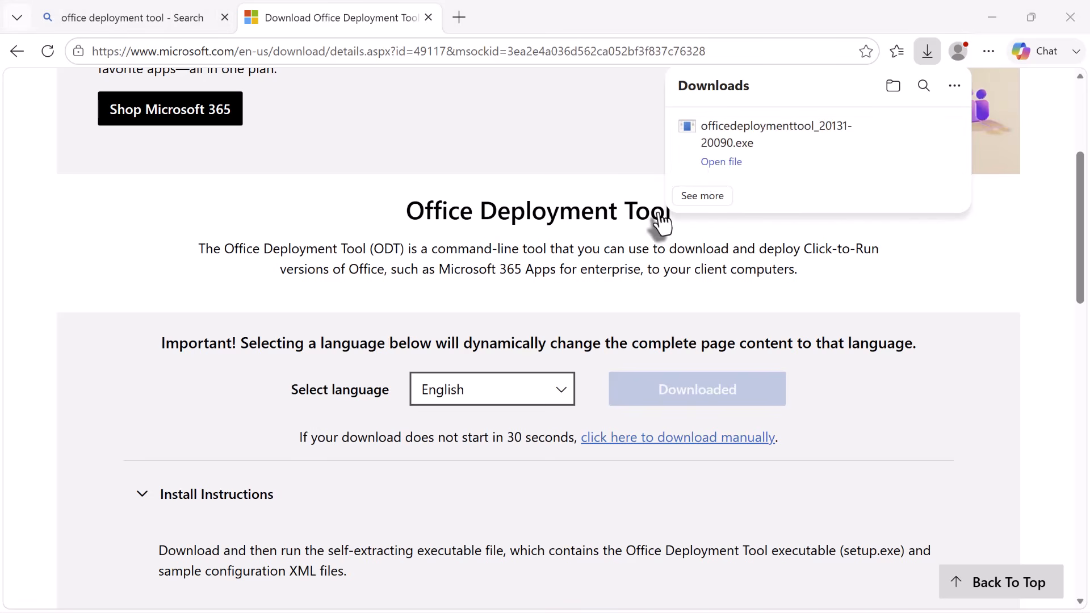
pyautogui.click(237, 482)
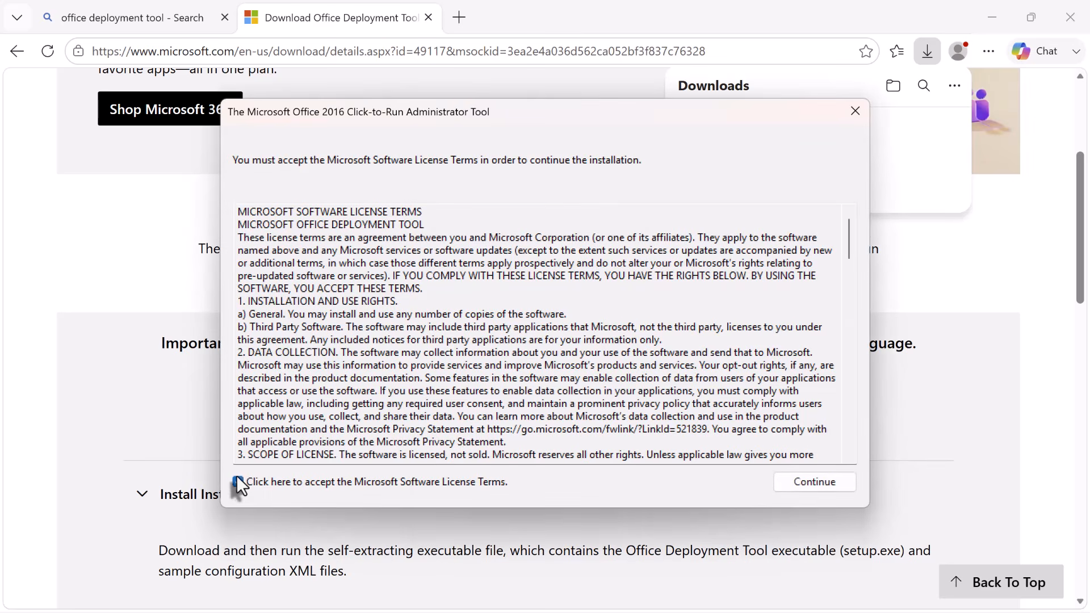
pyautogui.click(799, 482)
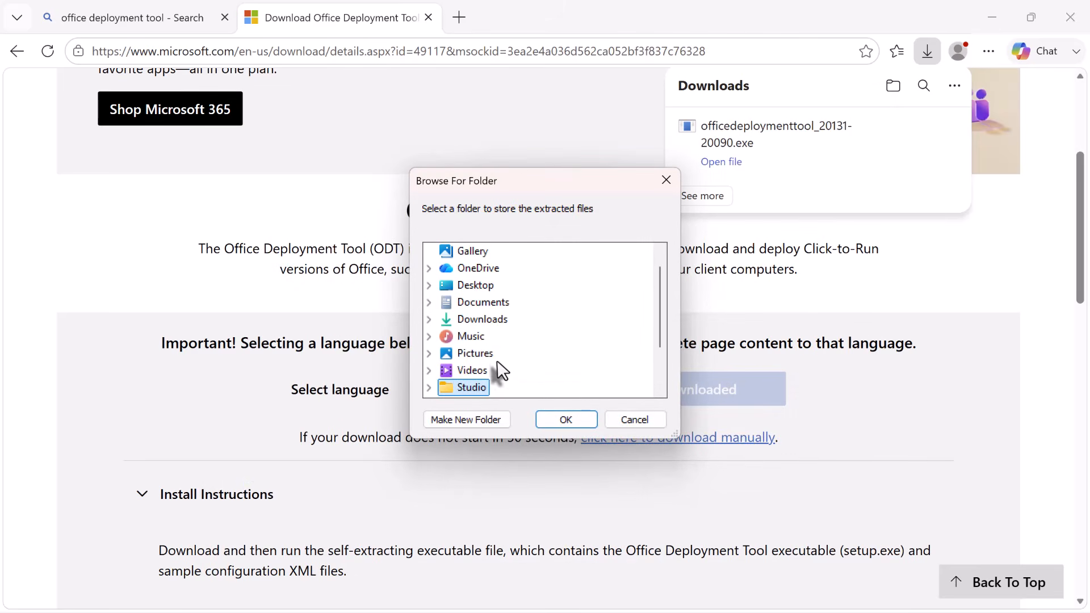
# Step: Extract the Office Deployment Tool files into the Office 2026 folder on the Windows (C:) drive
pyautogui.scroll(1, 455, 312)
pyautogui.scroll(-2, 454, 312)
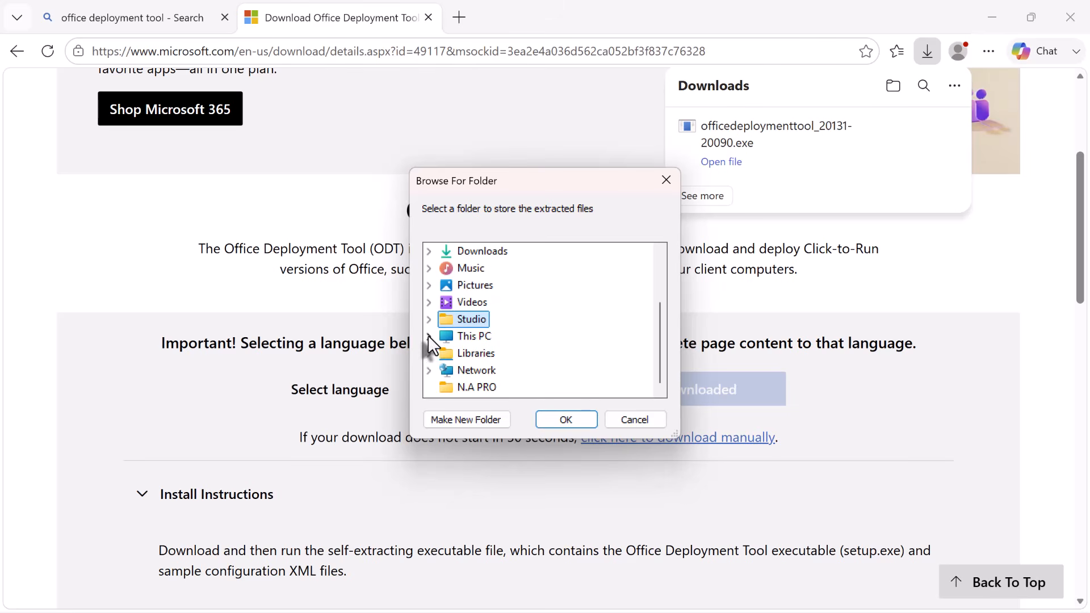
pyautogui.click(428, 336)
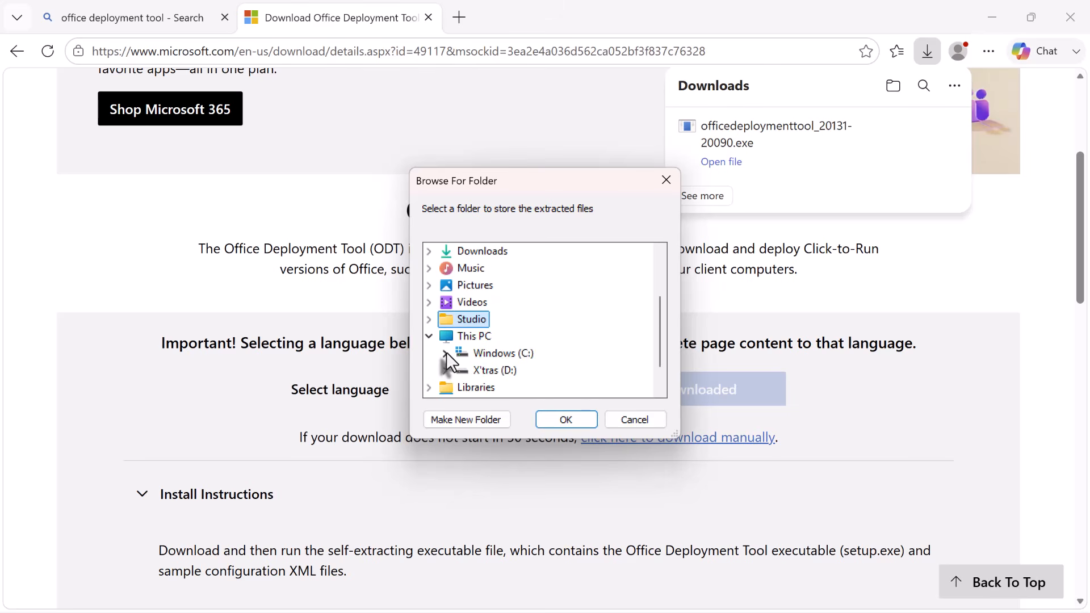
pyautogui.click(445, 352)
pyautogui.scroll(-1, 494, 314)
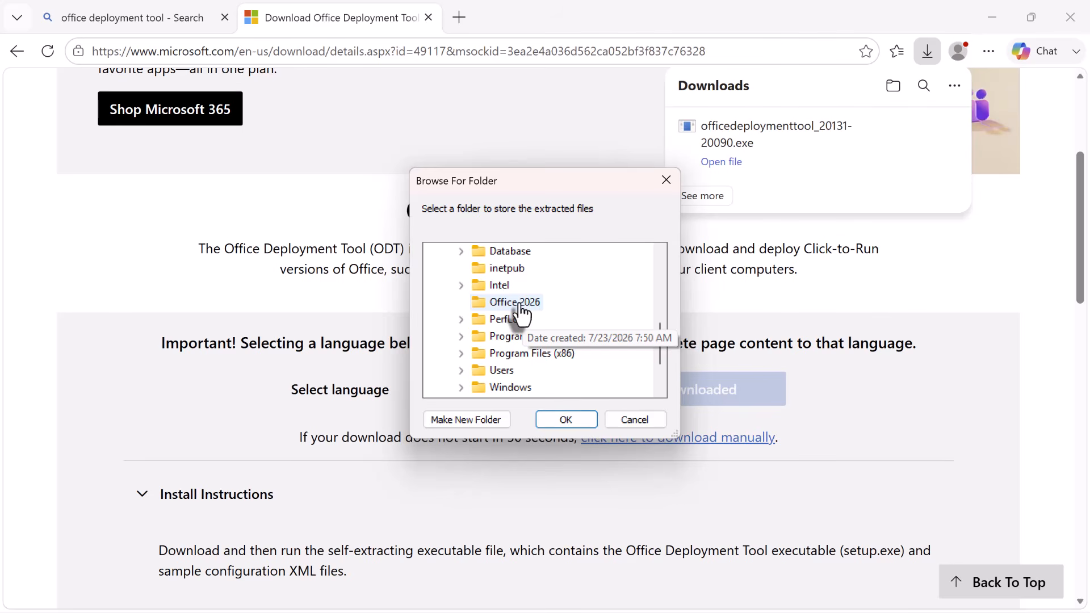
pyautogui.click(520, 309)
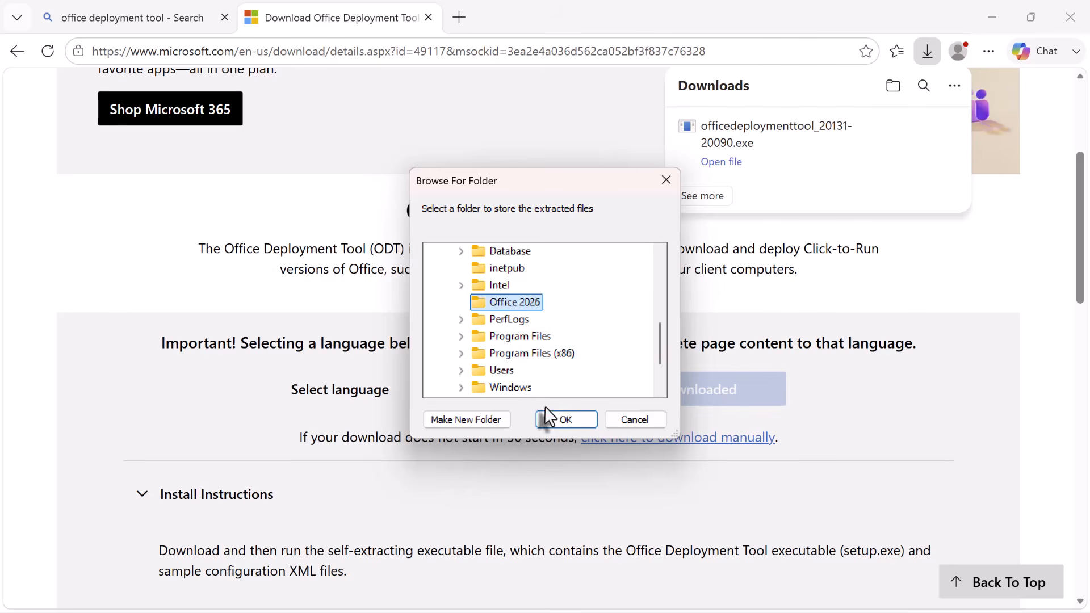
pyautogui.click(567, 420)
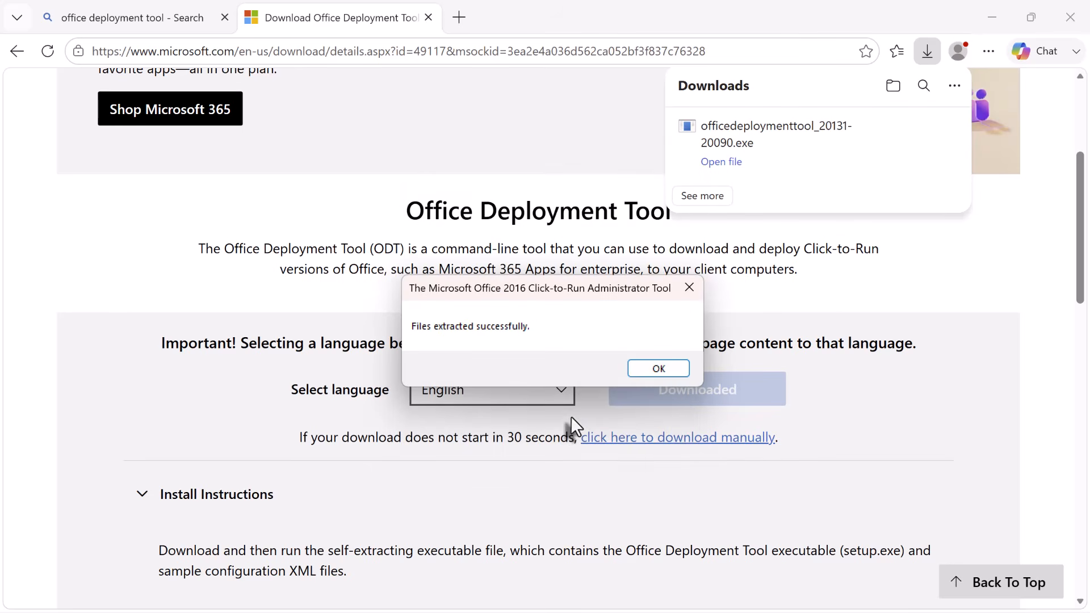
pyautogui.click(656, 370)
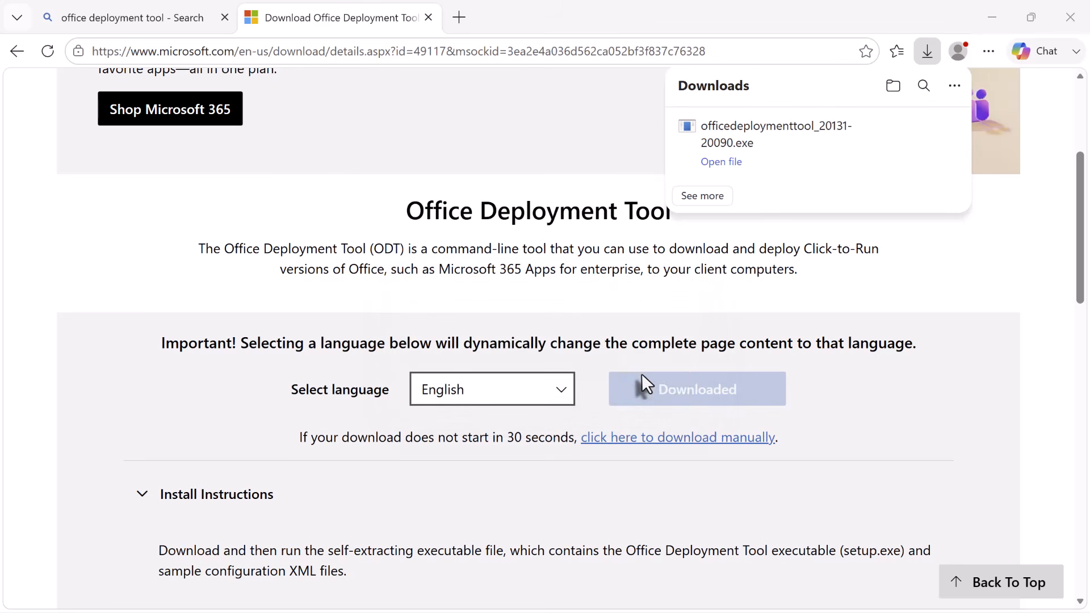
# Step: Search the web for "office customization tool" in a new tab and open the Office Customization Tool page on config.office.com
pyautogui.click(457, 17)
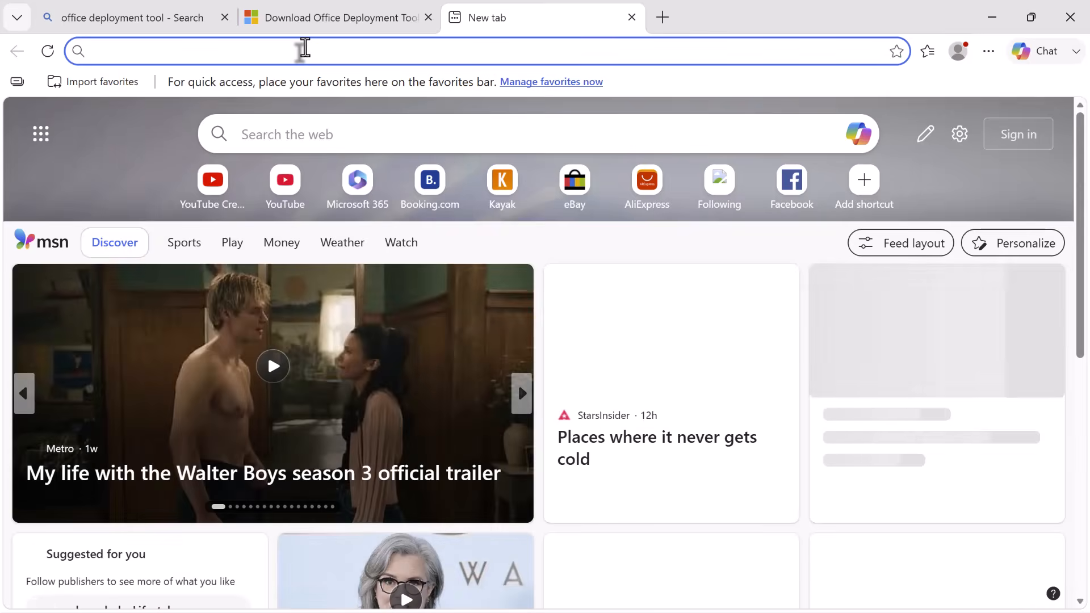
pyautogui.write('office')
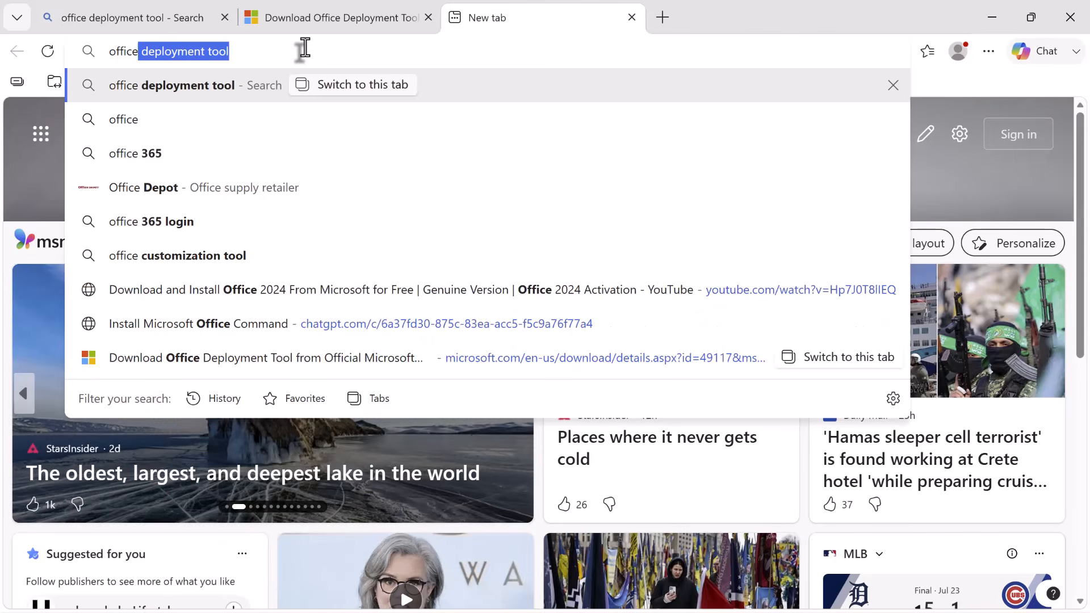
pyautogui.write(' customization tool')
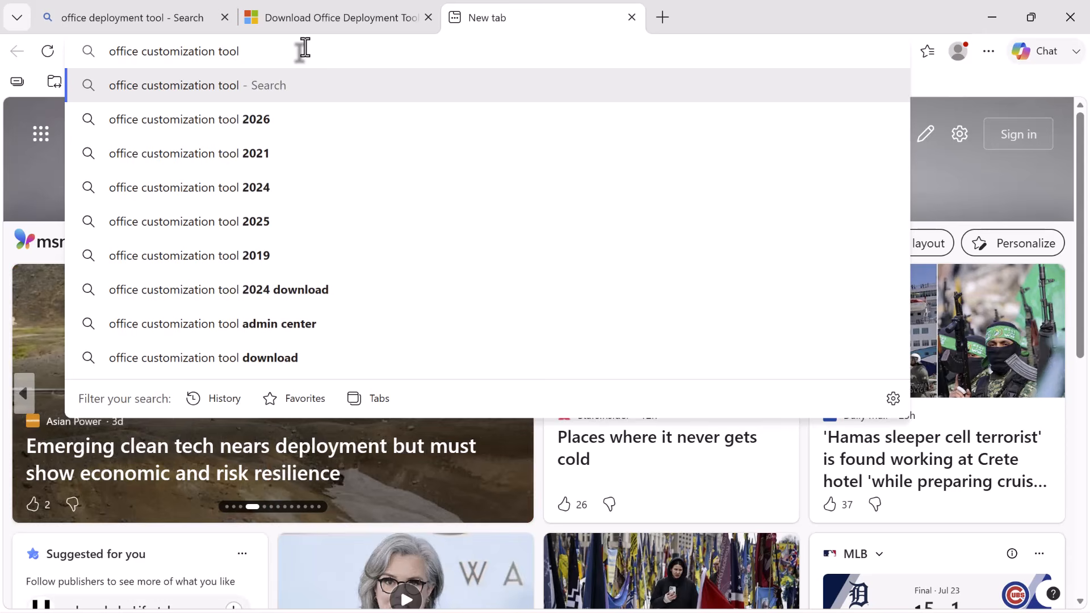
pyautogui.press('Return')
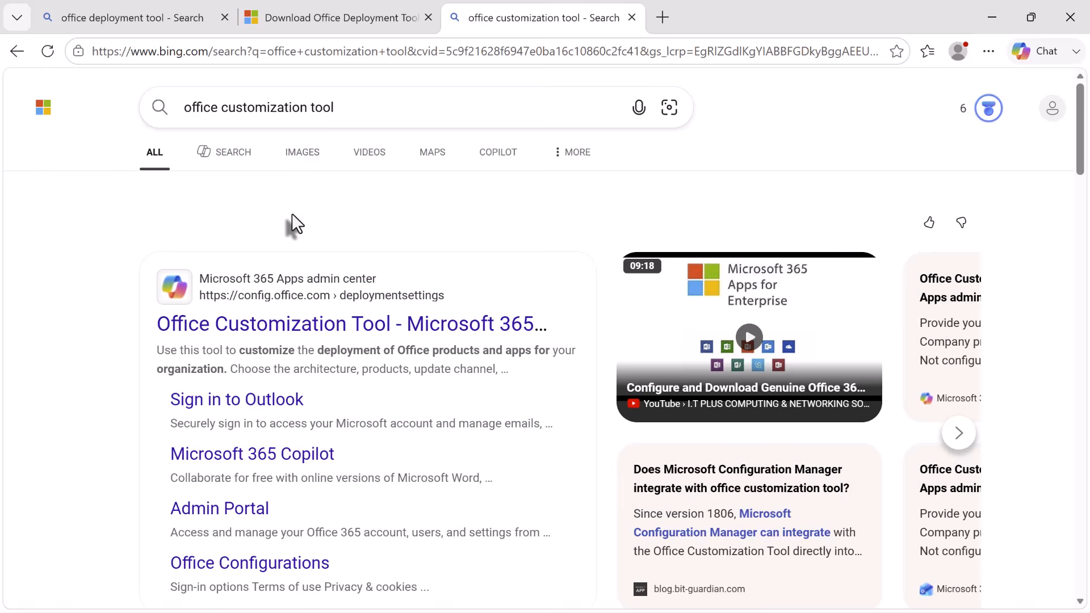
pyautogui.scroll(-4, 284, 292)
pyautogui.scroll(-7, 261, 310)
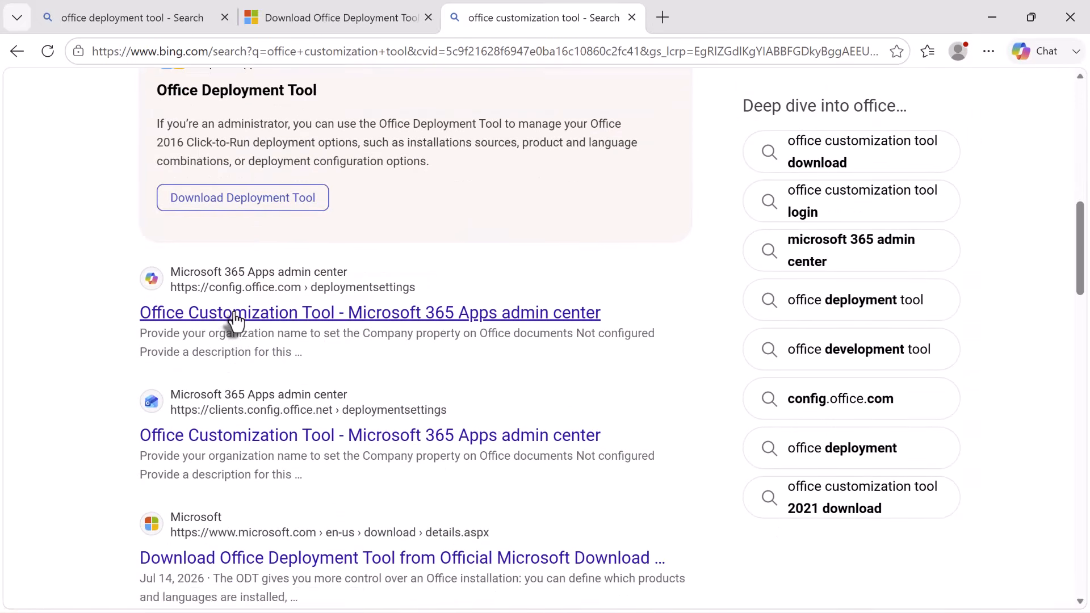
pyautogui.click(235, 316)
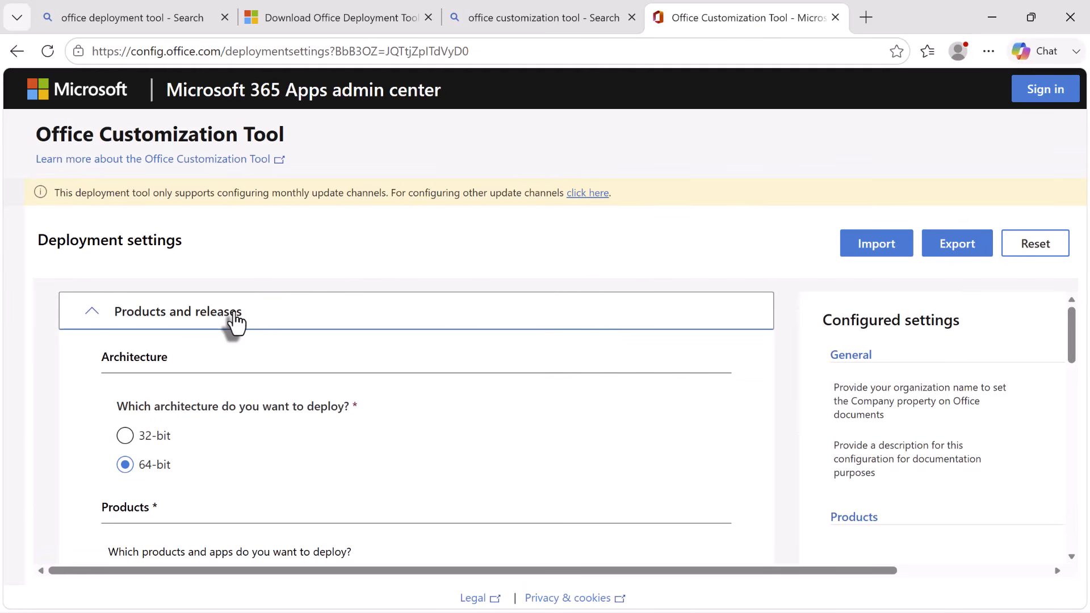
# Step: Select the 64-bit architecture and choose Office LTSC Professional Plus 2024 - Volume License as the Office suite
pyautogui.scroll(-1, 234, 313)
pyautogui.scroll(1, 234, 314)
pyautogui.click(125, 437)
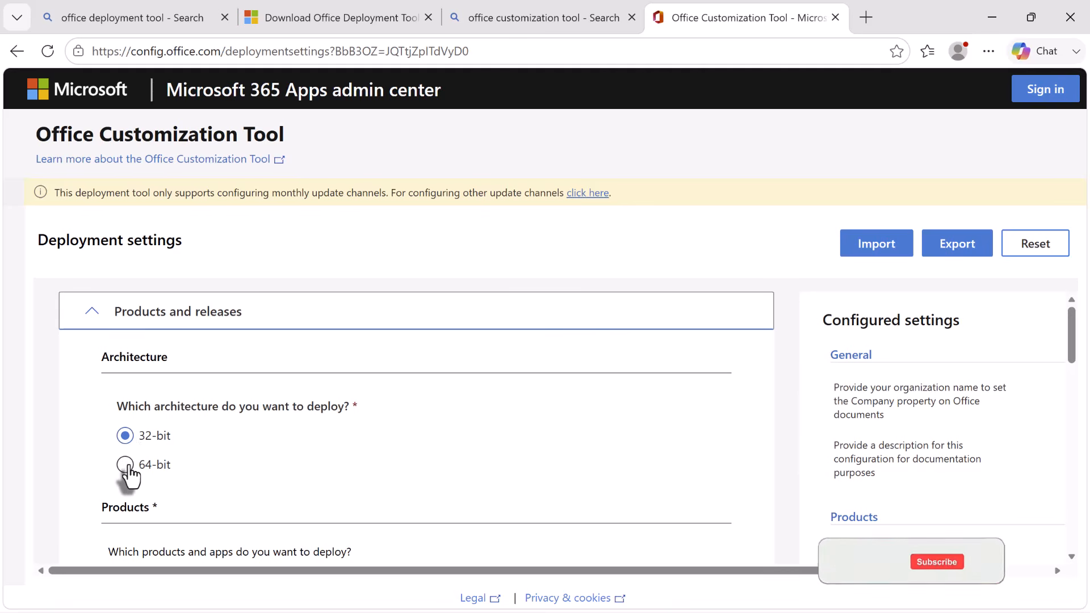
pyautogui.click(125, 465)
pyautogui.scroll(-4, 230, 454)
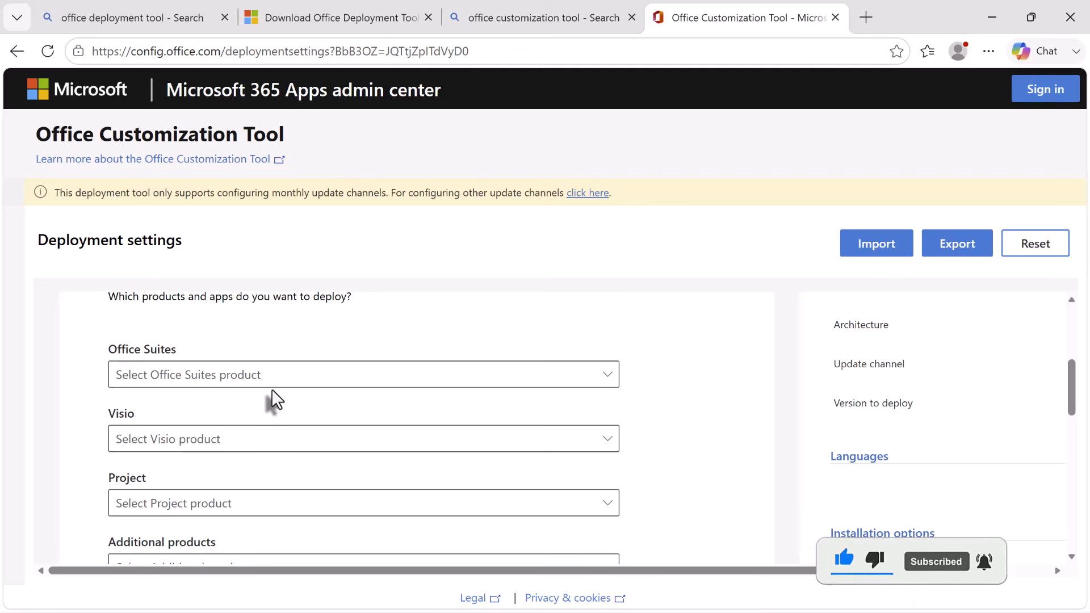
pyautogui.click(385, 375)
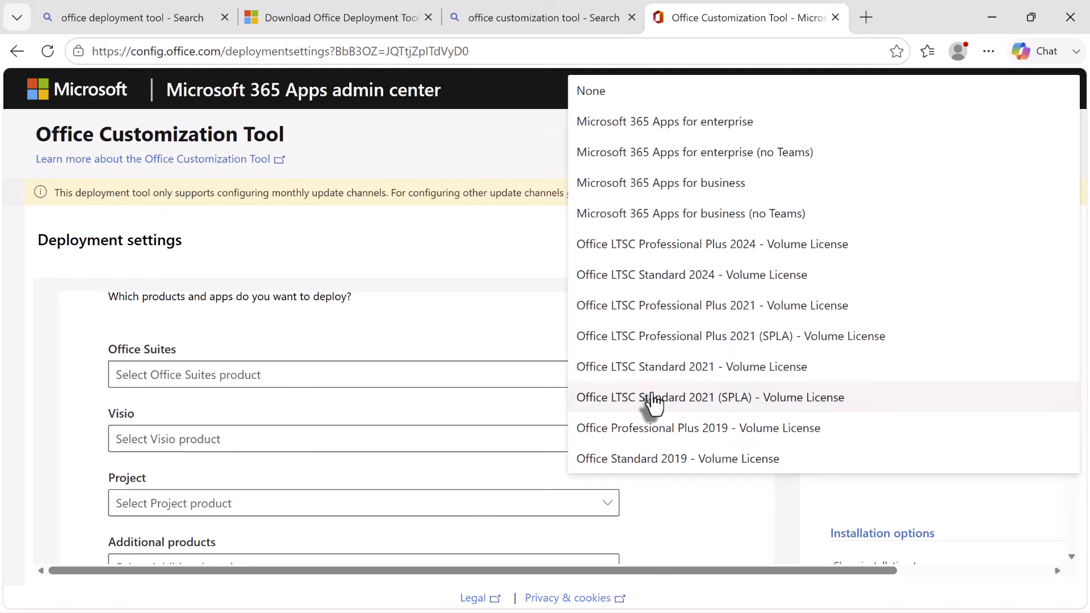
pyautogui.click(676, 254)
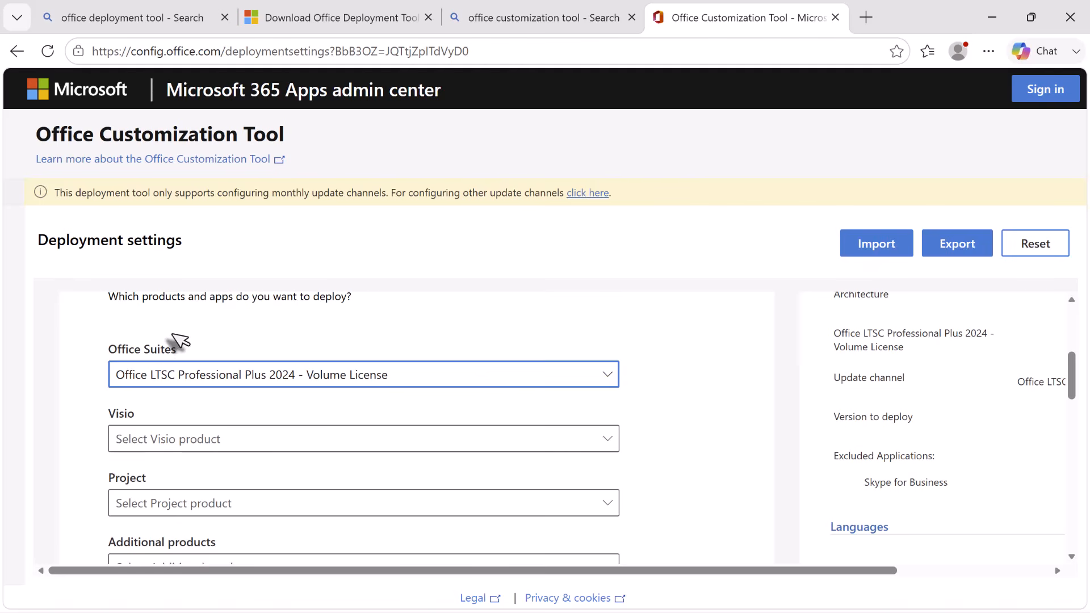
pyautogui.scroll(-1, 170, 347)
pyautogui.click(276, 358)
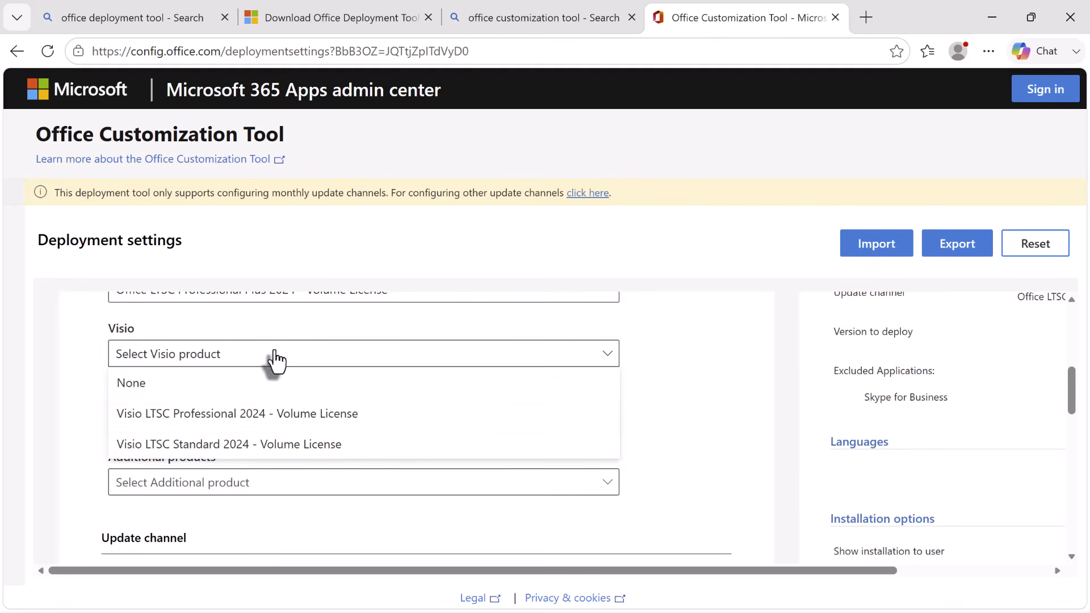
pyautogui.click(276, 358)
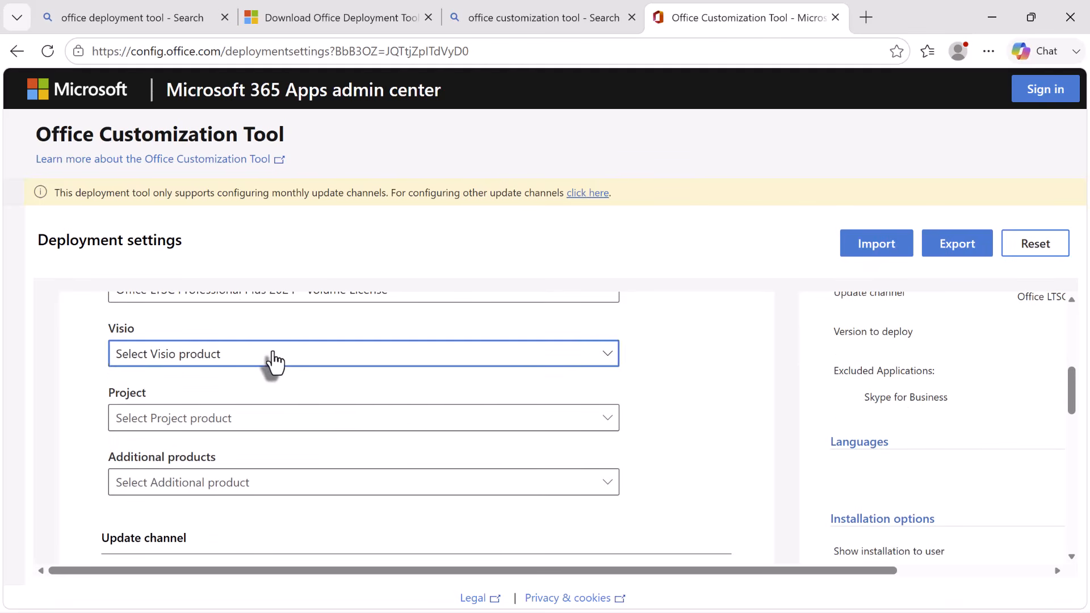
pyautogui.click(181, 419)
pyautogui.click(194, 423)
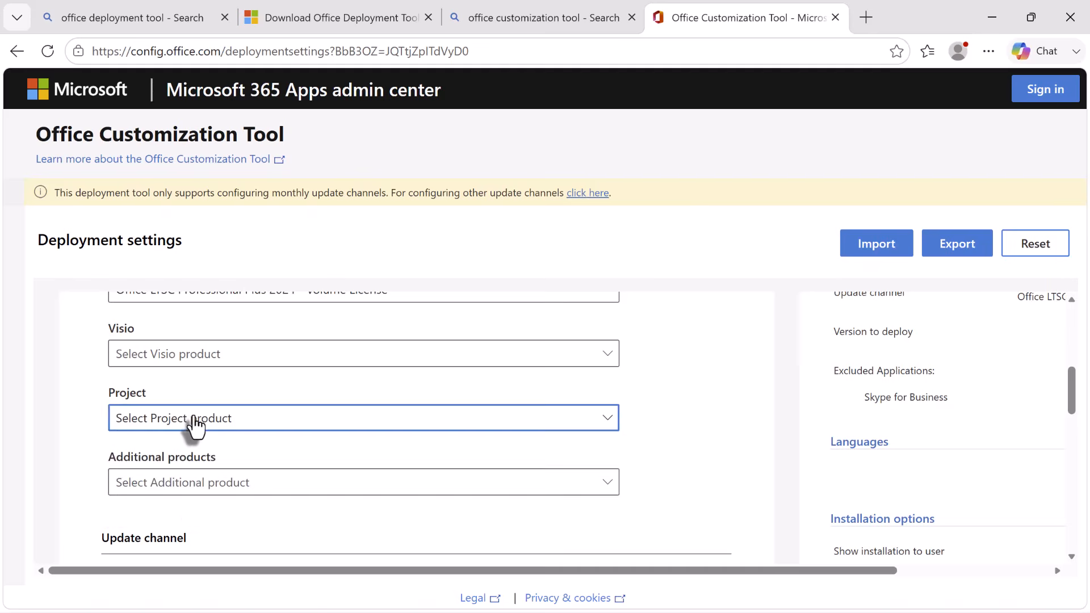
# Step: Select Latest as the version to deploy on the Office LTSC 2024 Perpetual Enterprise update channel
pyautogui.scroll(-3, 192, 420)
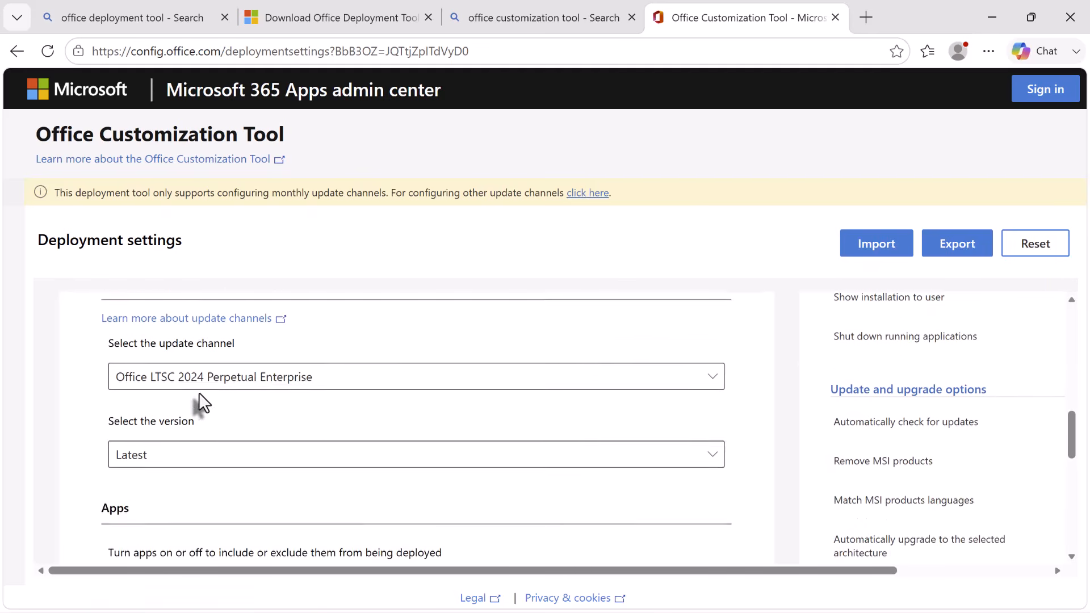
pyautogui.scroll(1, 196, 402)
pyautogui.scroll(-1, 196, 409)
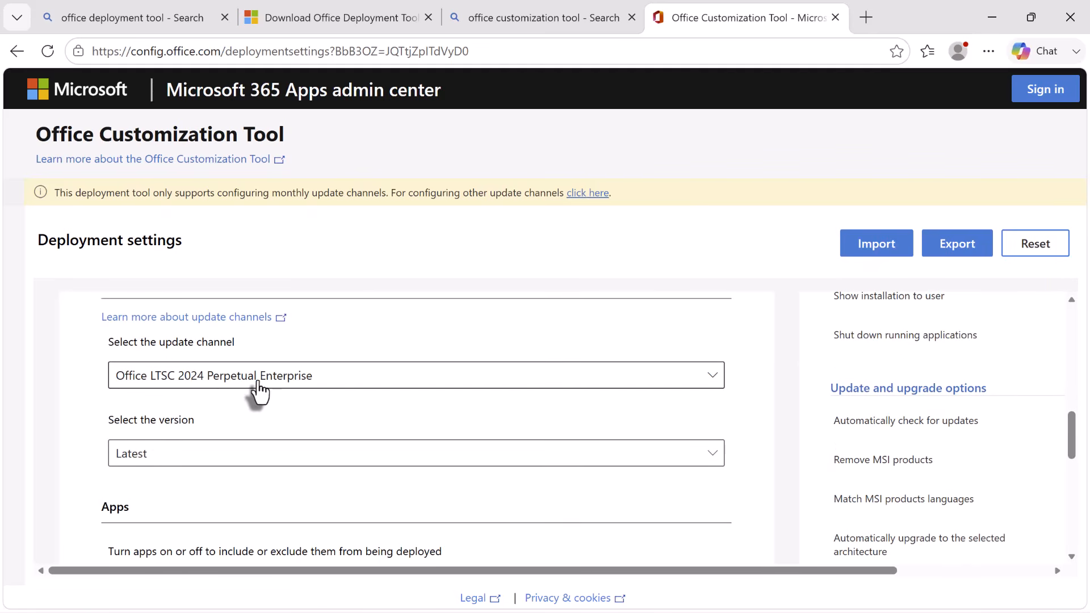
pyautogui.click(166, 454)
pyautogui.click(153, 95)
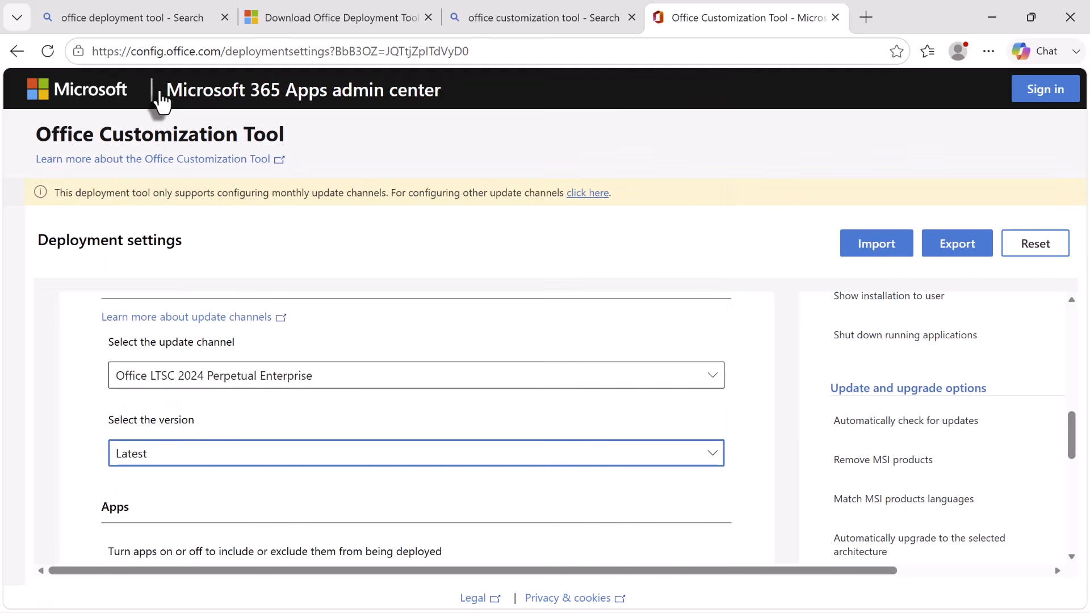
# Step: Exclude Access from the apps in the deployment and leave OneDrive Desktop included
pyautogui.scroll(-3, 216, 431)
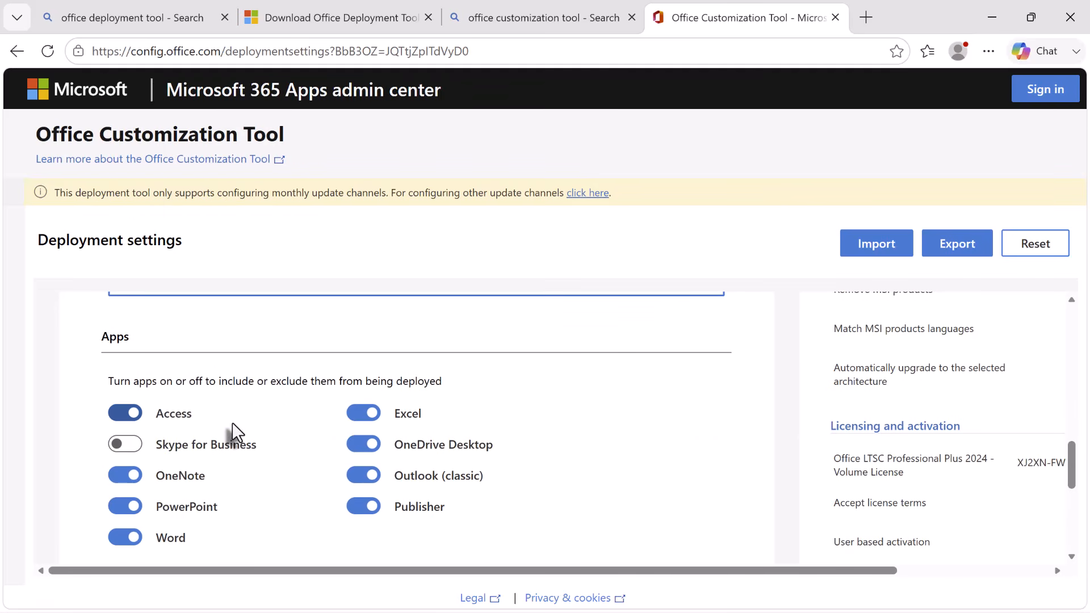
pyautogui.scroll(-2, 220, 432)
pyautogui.scroll(2, 219, 432)
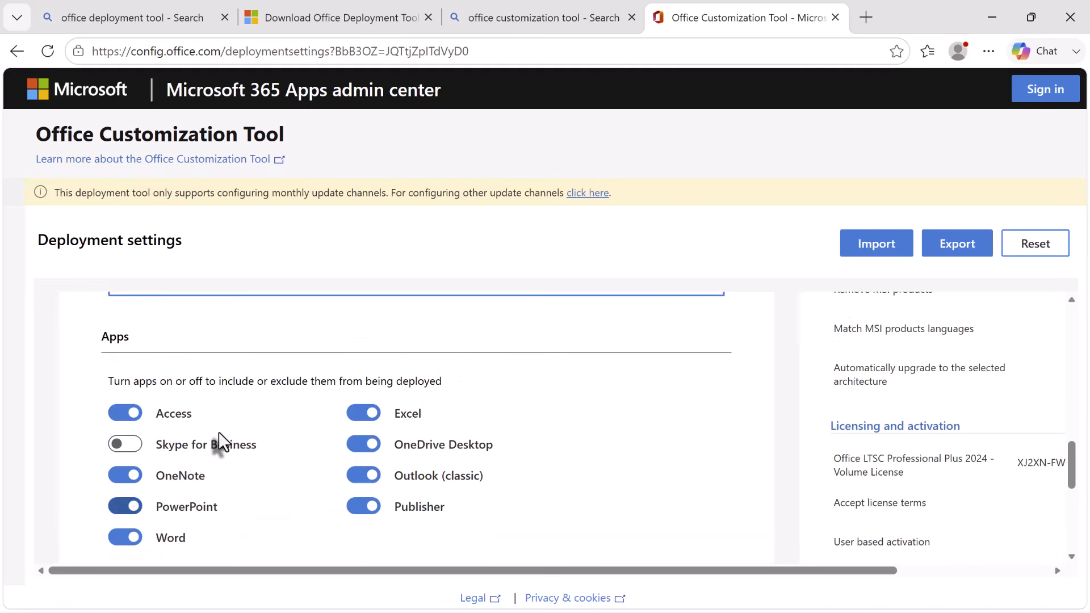
pyautogui.click(124, 420)
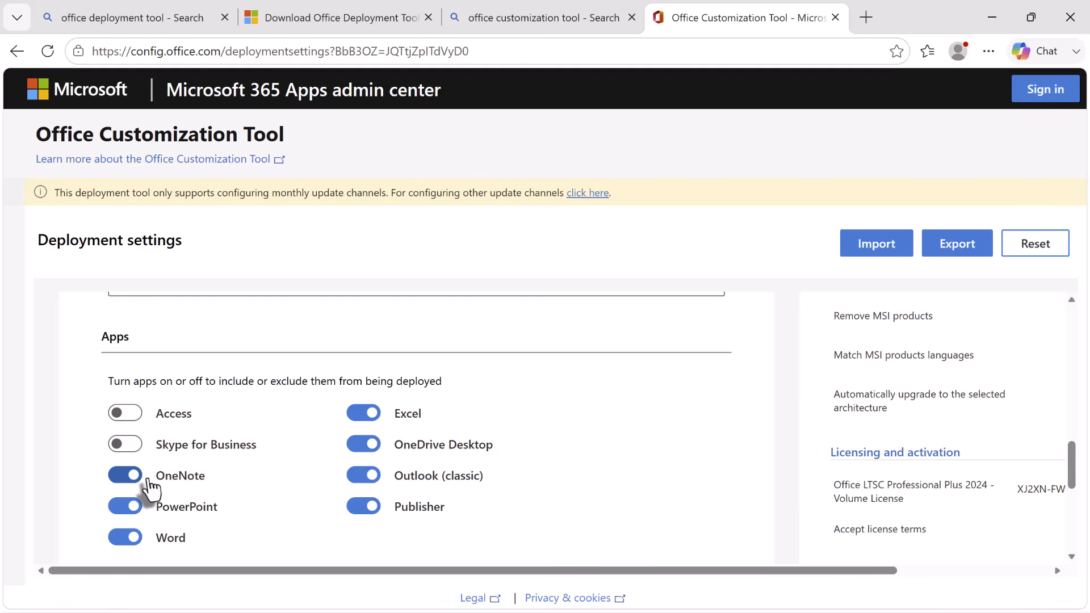
pyautogui.click(363, 444)
pyautogui.click(364, 446)
# Step: Set the primary language of the deployment to English (United Kingdom)
pyautogui.scroll(-3, 365, 453)
pyautogui.scroll(1, 357, 433)
pyautogui.scroll(-4, 352, 427)
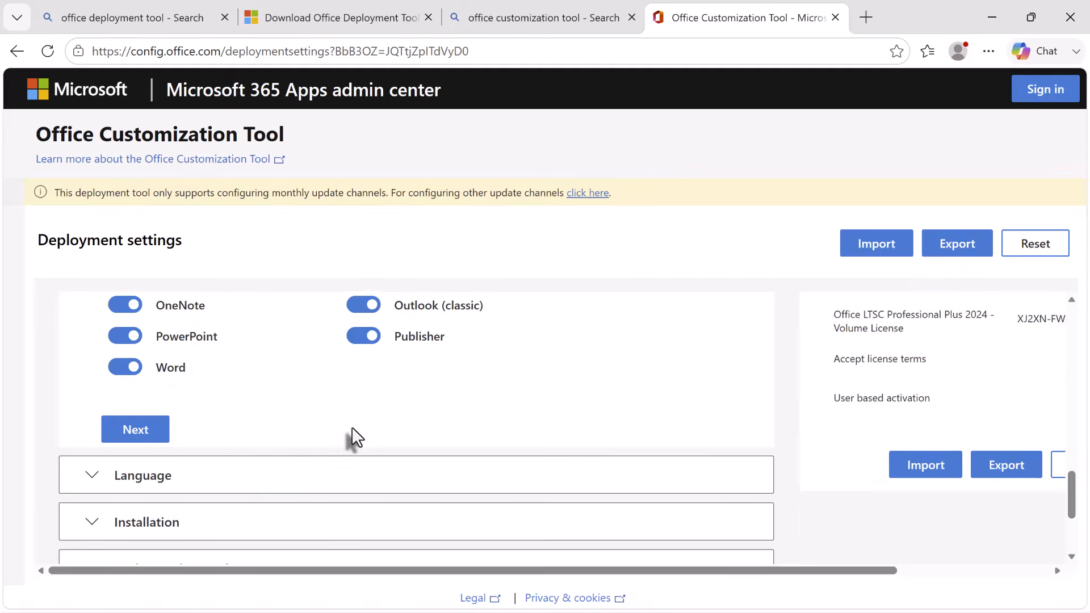
pyautogui.scroll(2, 343, 423)
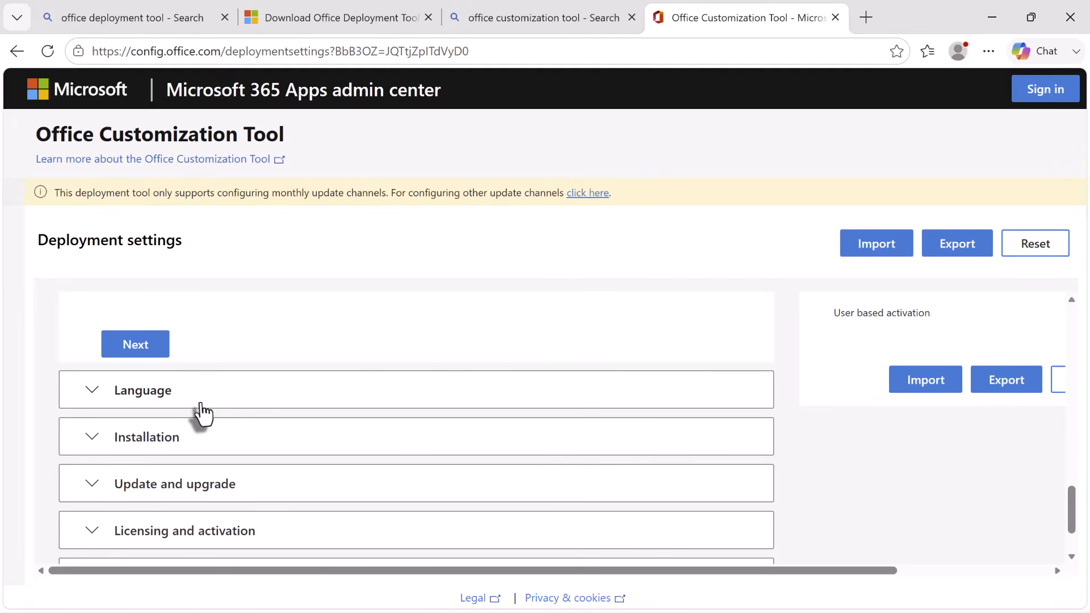
pyautogui.click(102, 395)
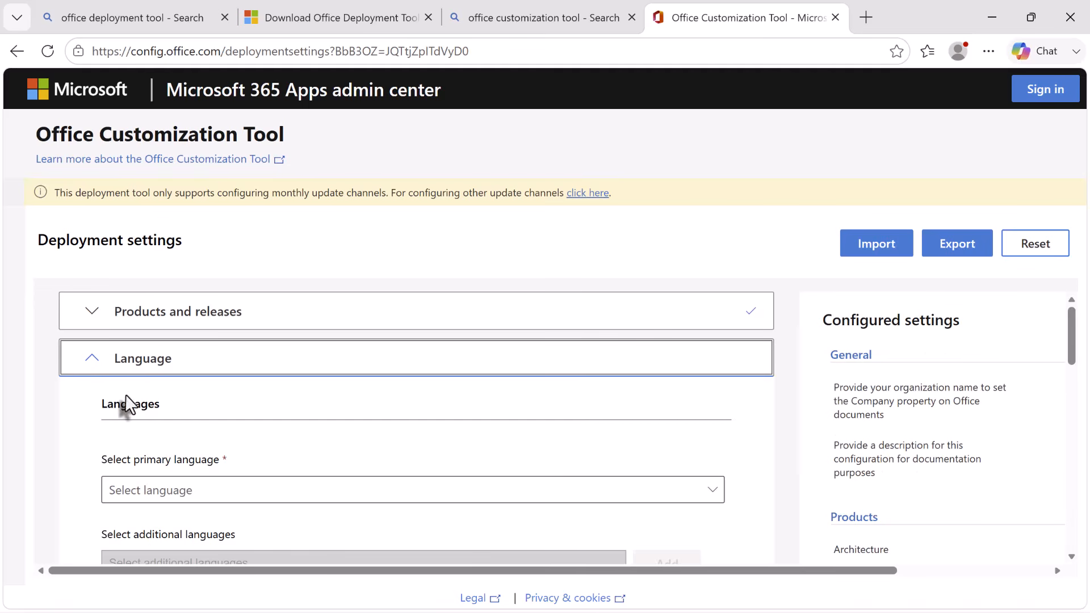
pyautogui.click(204, 498)
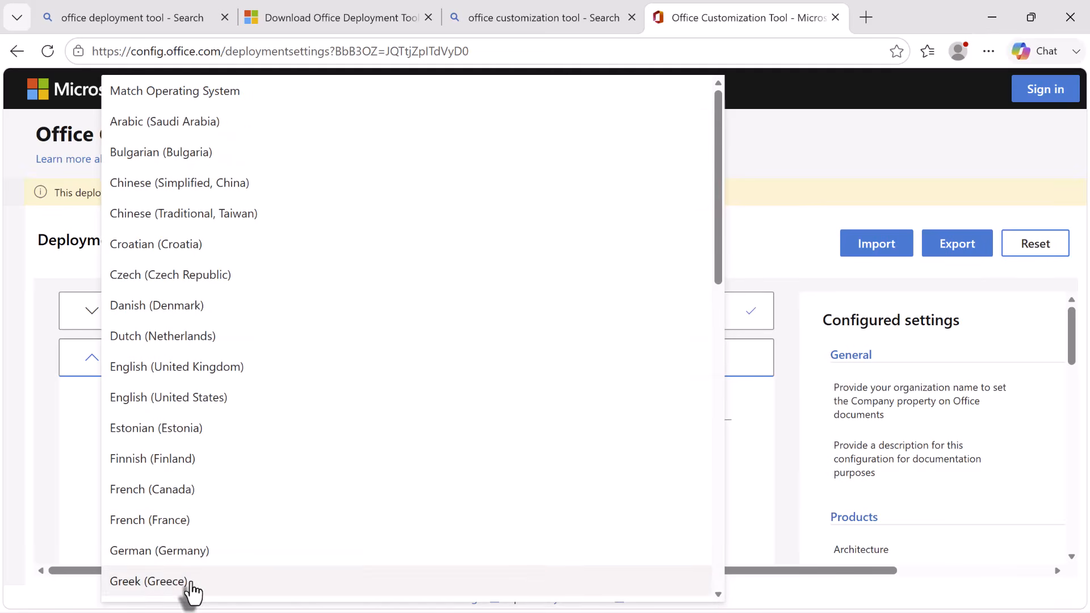
pyautogui.click(201, 371)
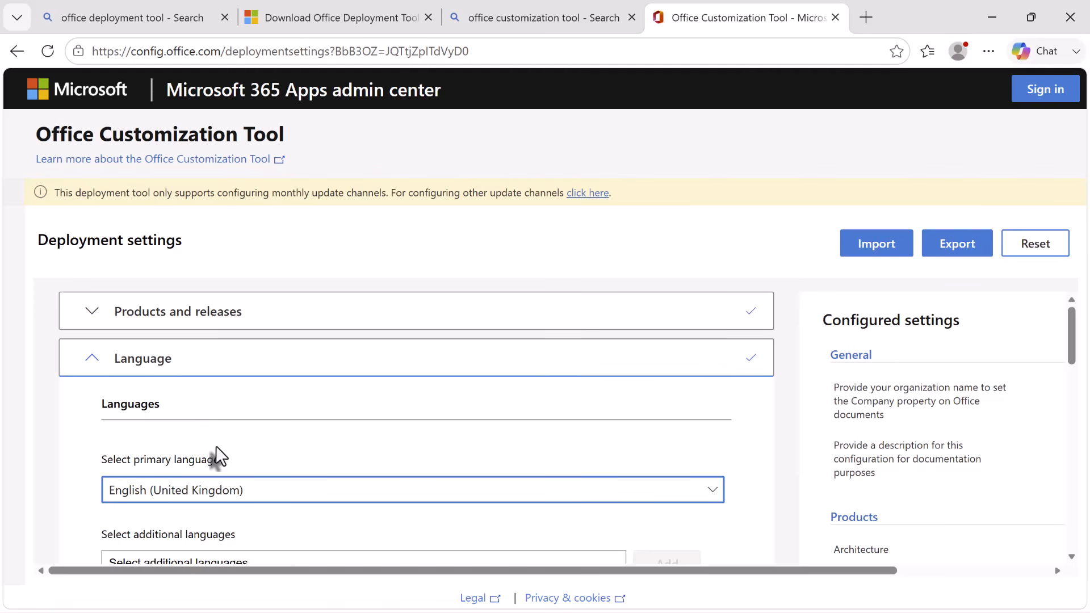
pyautogui.scroll(-8, 222, 480)
pyautogui.scroll(6, 220, 462)
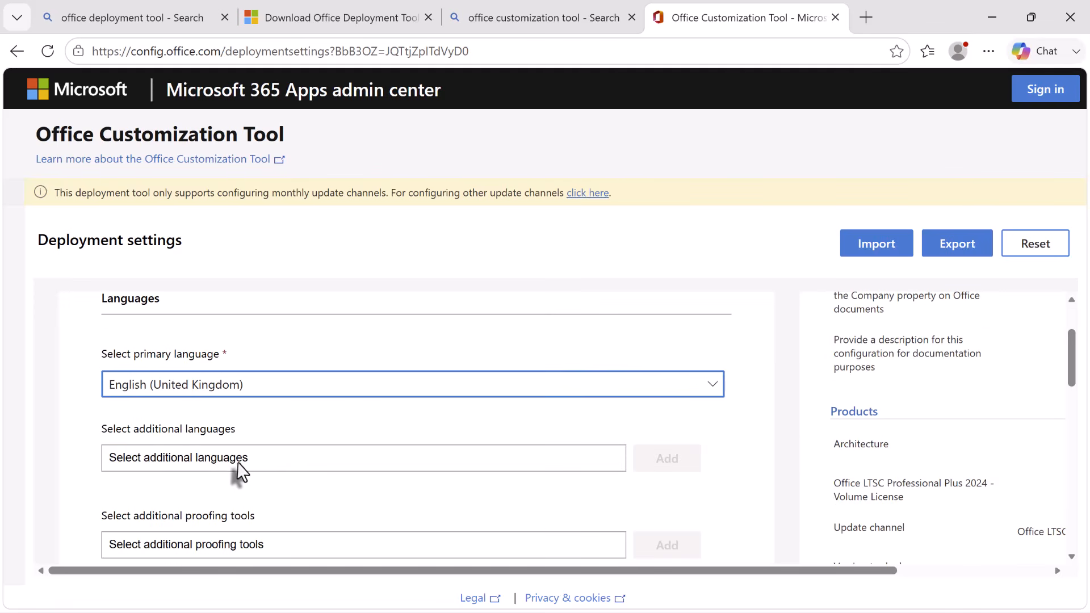
# Step: Export the deployment settings as Configuration with Office Open XML as the default file format, accepting the license agreement terms
pyautogui.click(963, 259)
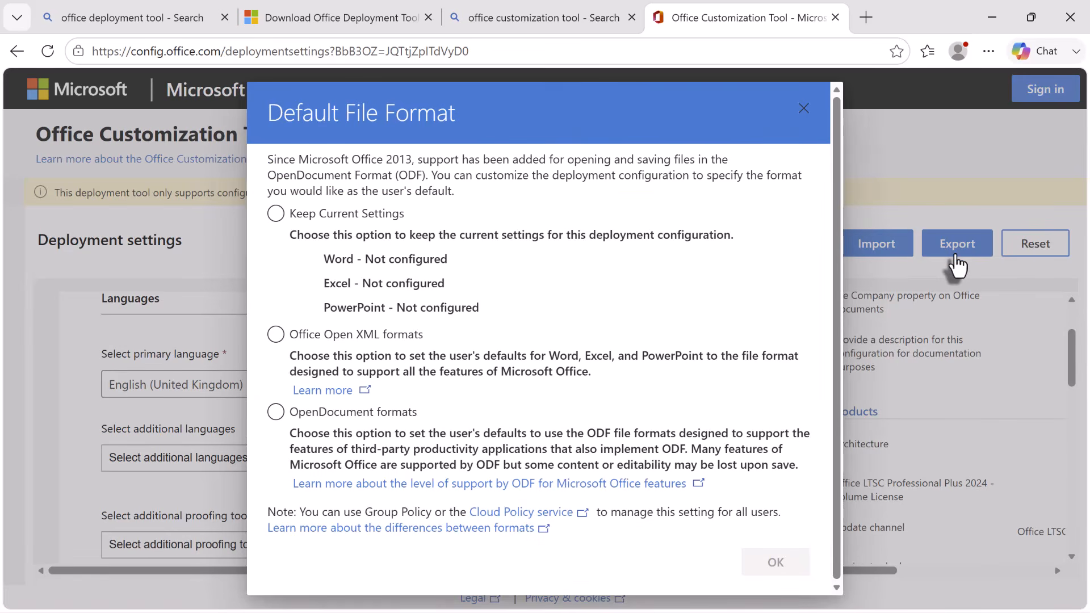
pyautogui.click(276, 337)
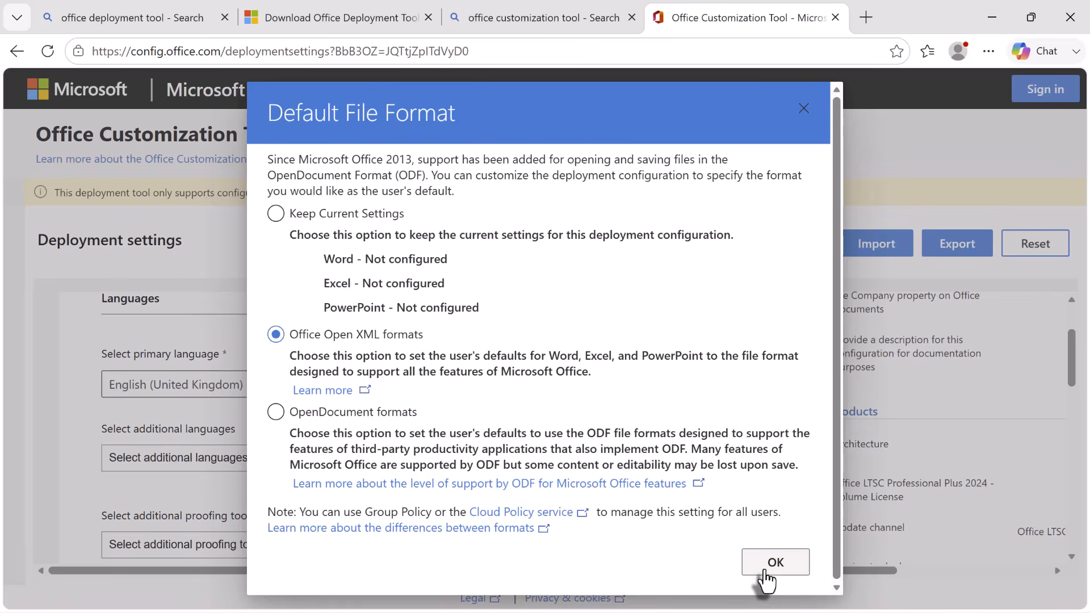
pyautogui.click(765, 570)
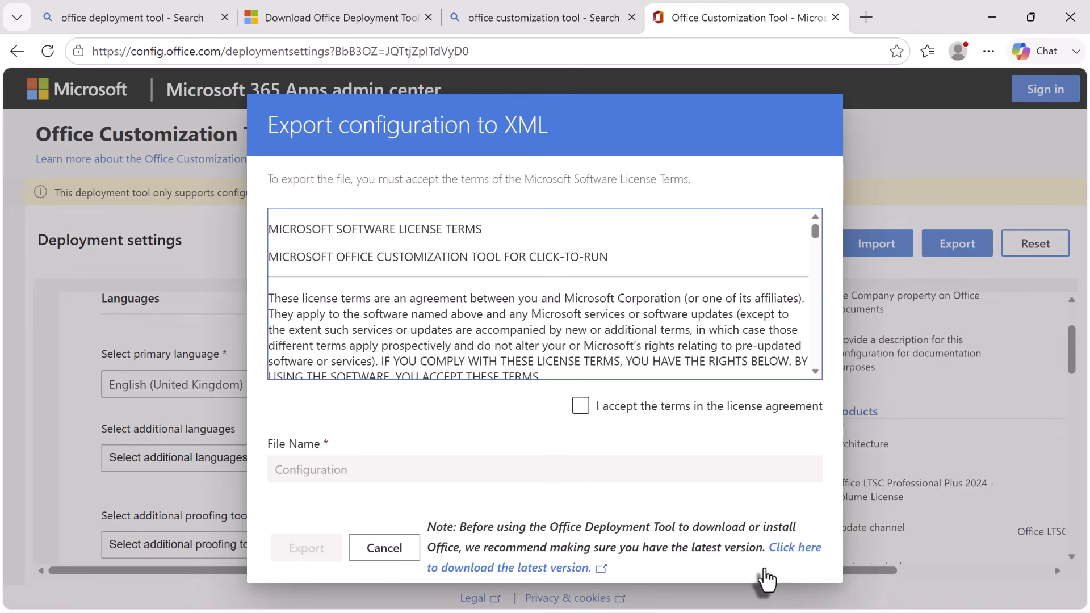
pyautogui.click(580, 406)
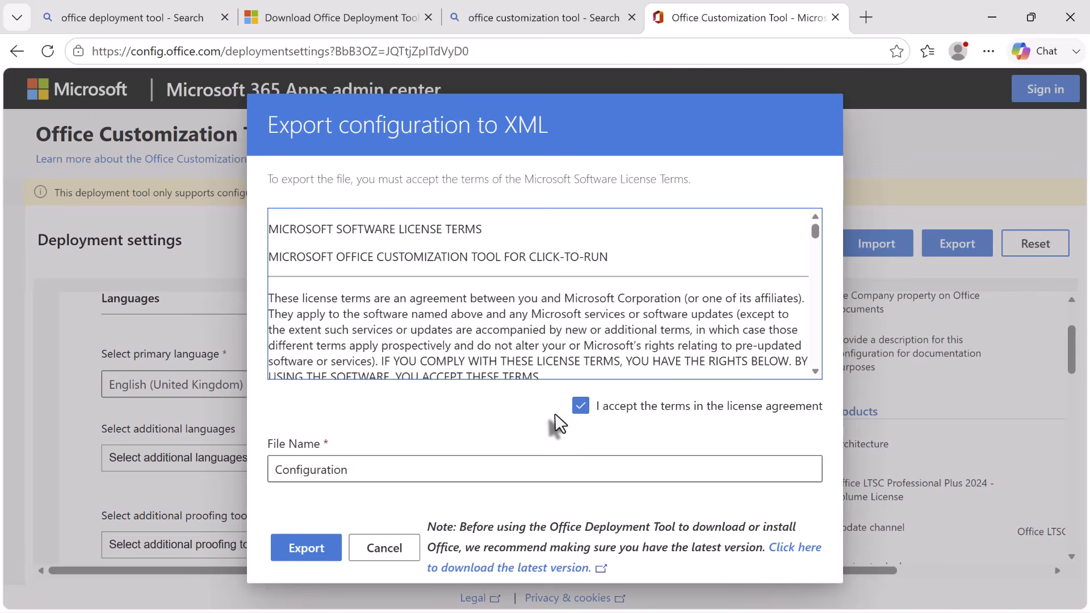
pyautogui.click(294, 559)
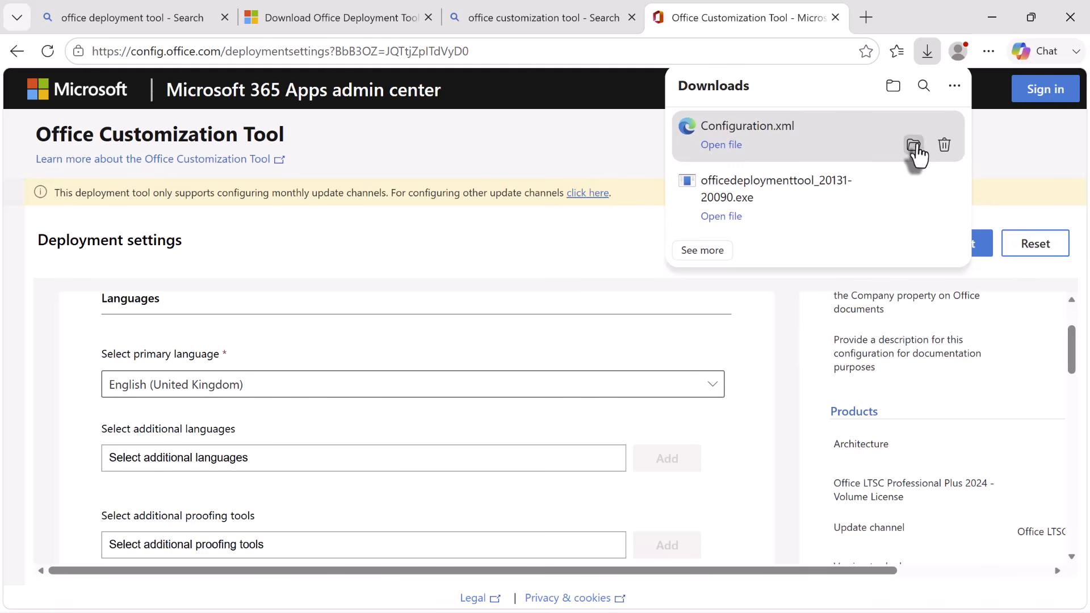
# Step: Copy the exported Configuration file from the Downloads folder into the Office 2026 folder on the C: drive
pyautogui.click(914, 145)
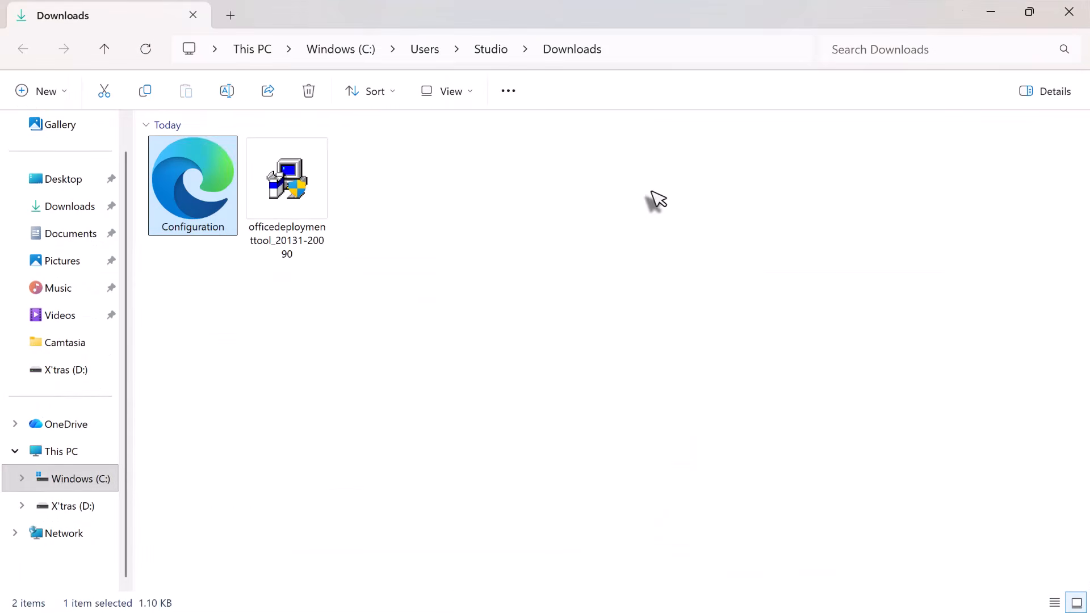
pyautogui.rightClick(188, 186)
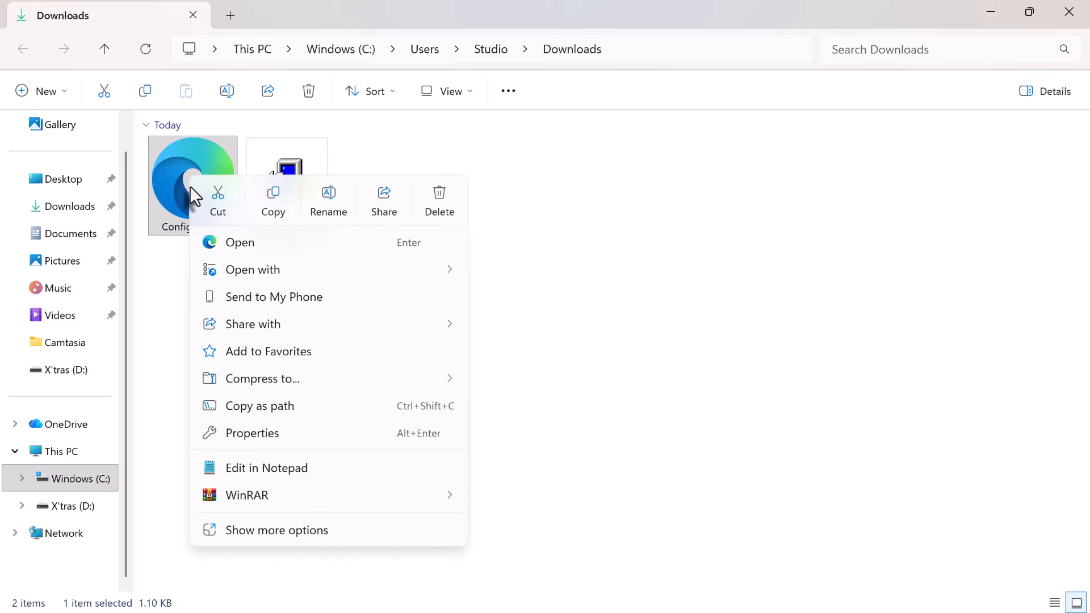
pyautogui.click(267, 206)
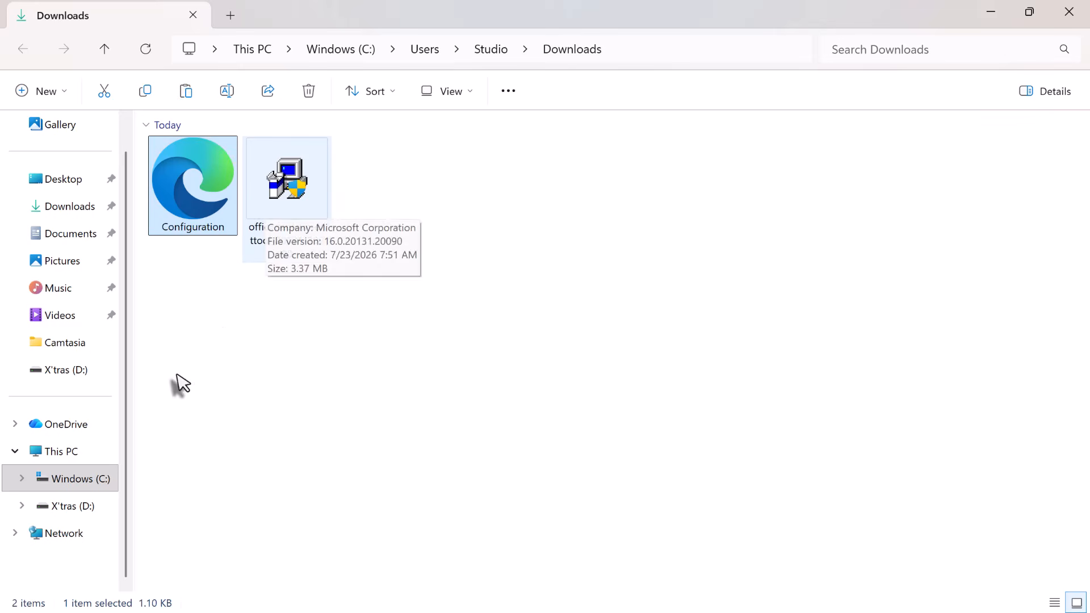
pyautogui.click(66, 483)
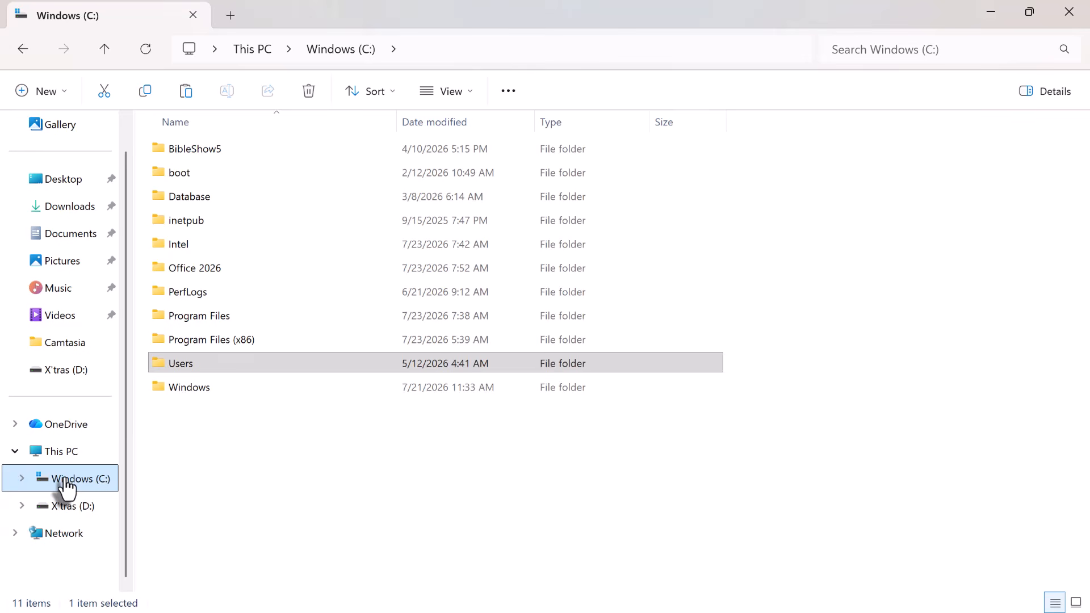
pyautogui.doubleClick(218, 272)
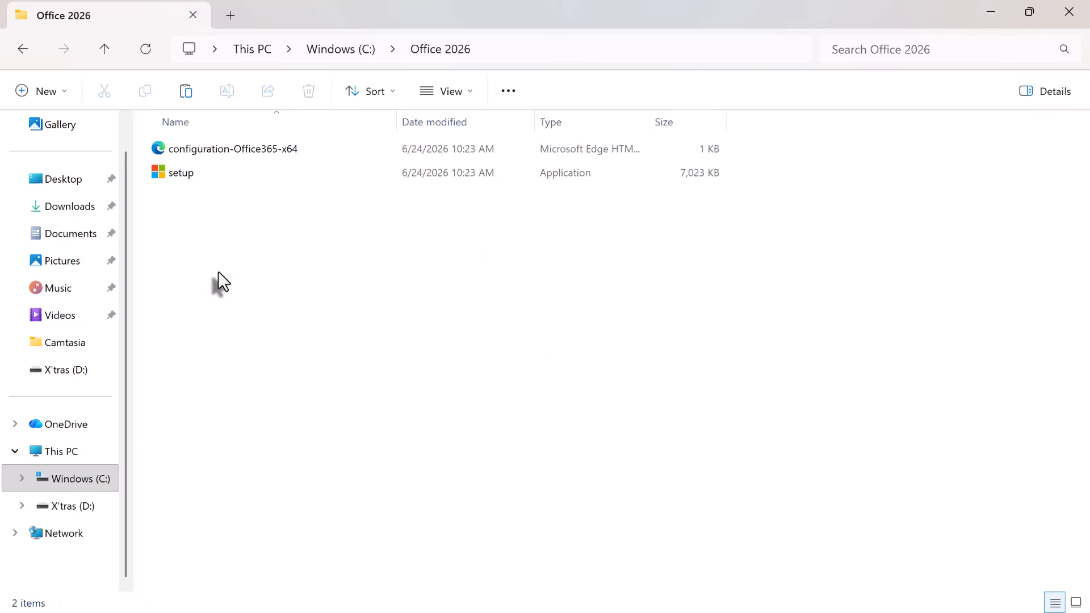
pyautogui.rightClick(218, 272)
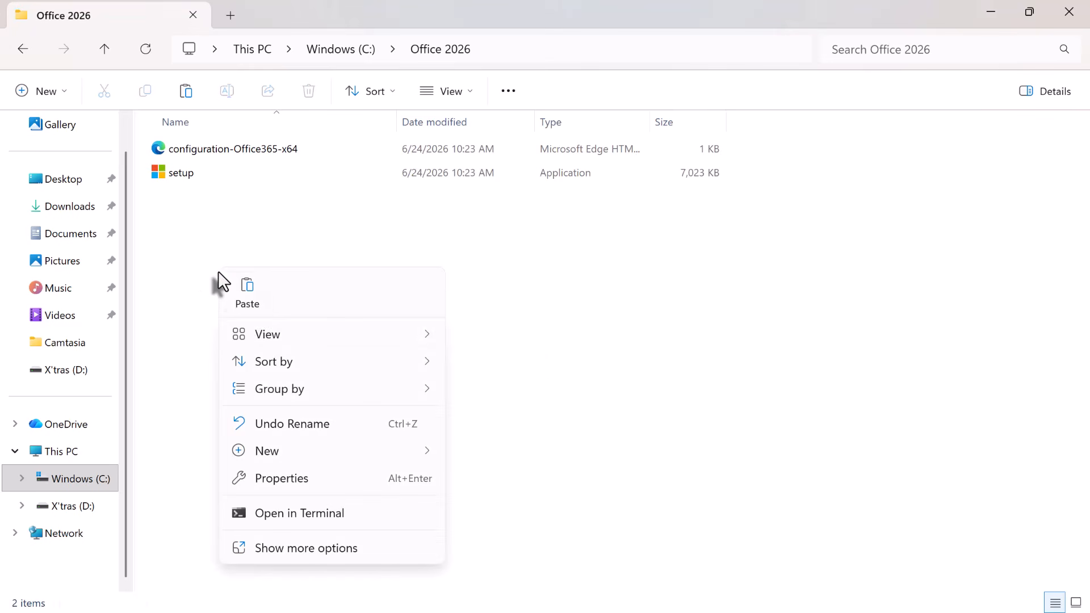
pyautogui.click(252, 303)
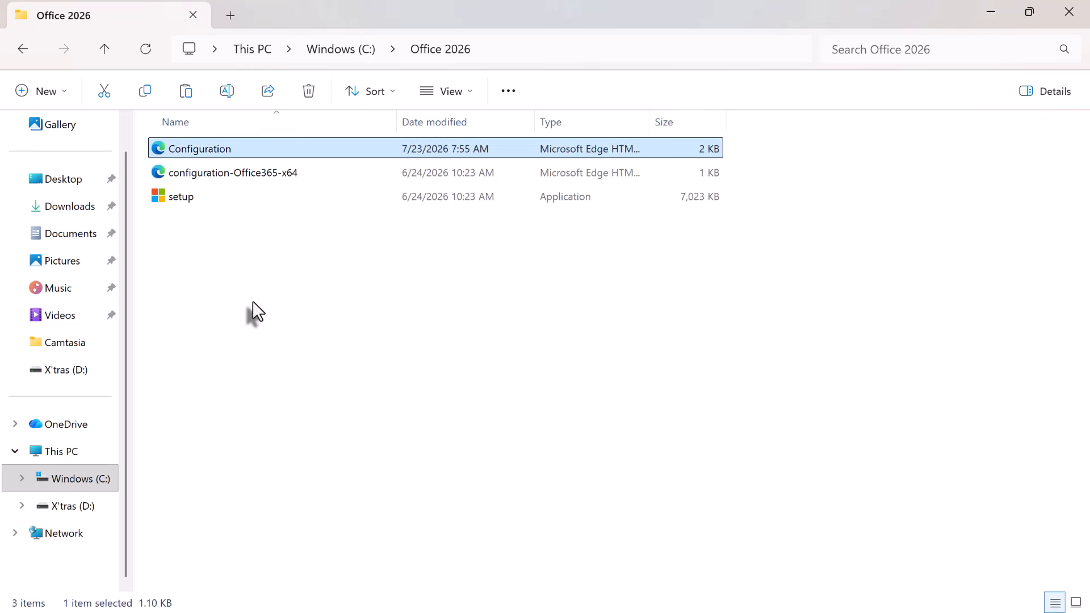
pyautogui.click(266, 299)
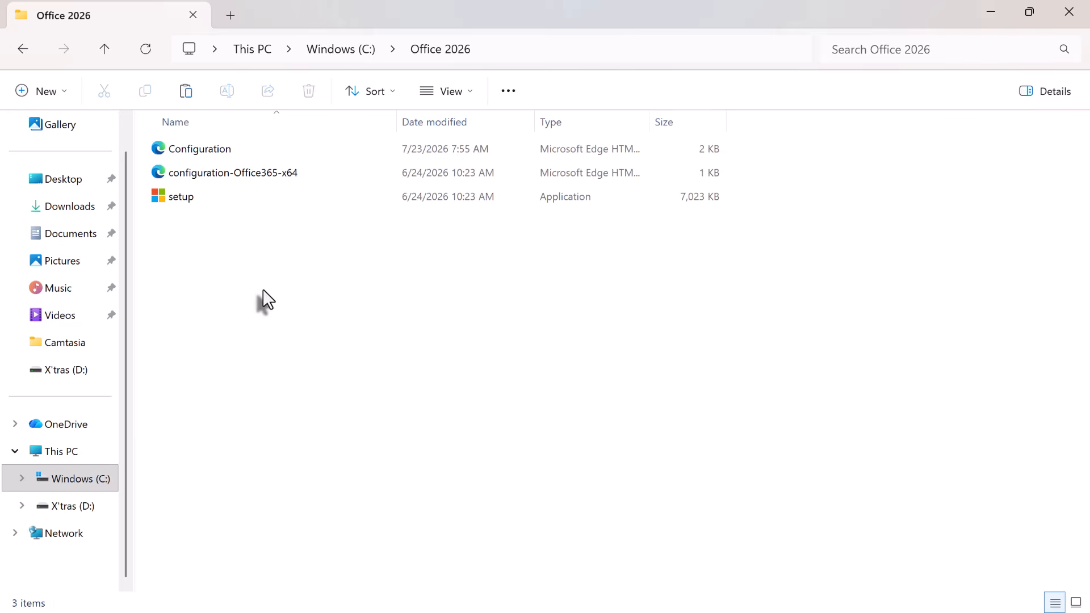
# Step: Copy the address of the Office 2026 folder and minimize the File Explorer and browser windows
pyautogui.rightClick(529, 51)
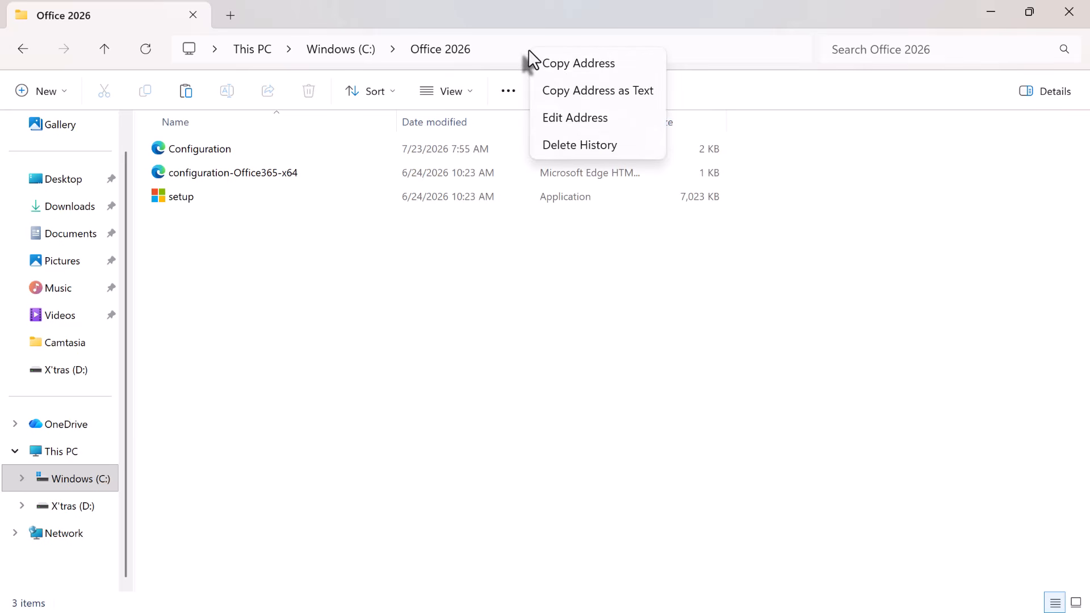
pyautogui.click(558, 63)
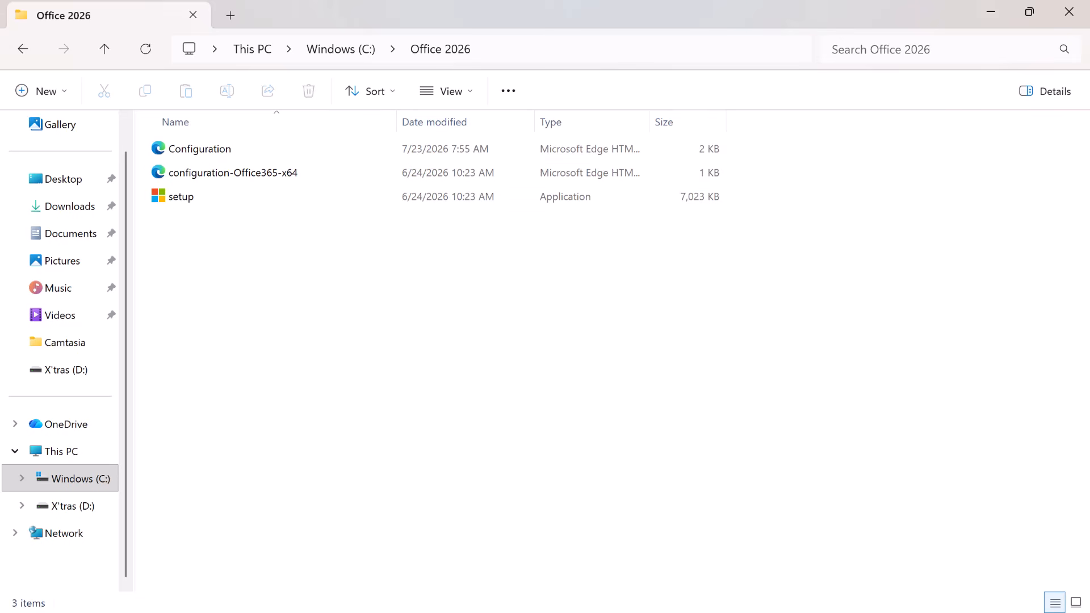
pyautogui.click(987, 15)
pyautogui.click(976, 17)
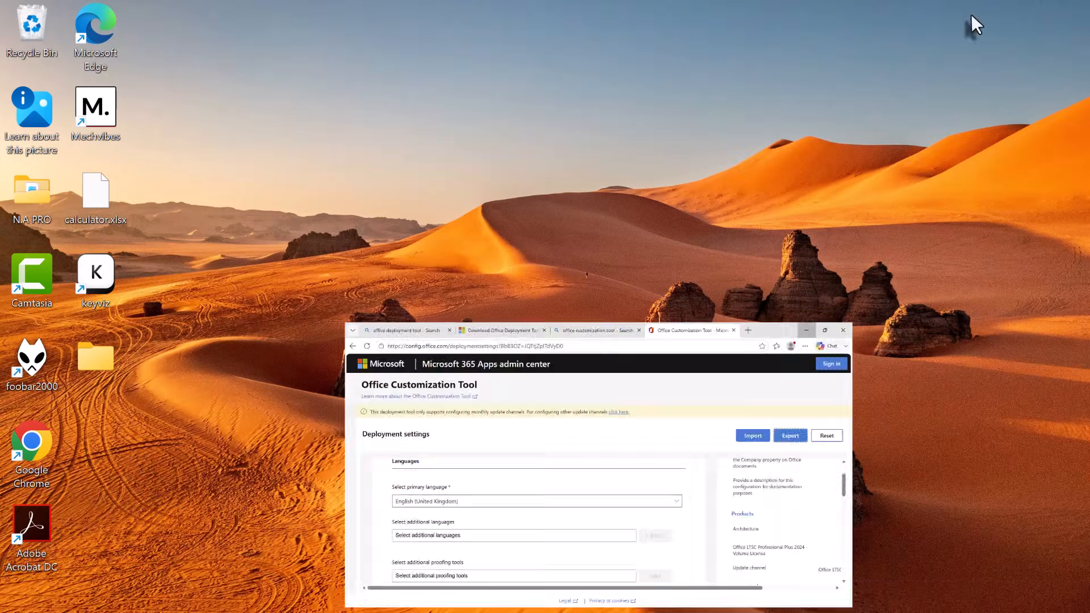
# Step: Search Windows for cmd and run Command Prompt as administrator
pyautogui.click(410, 593)
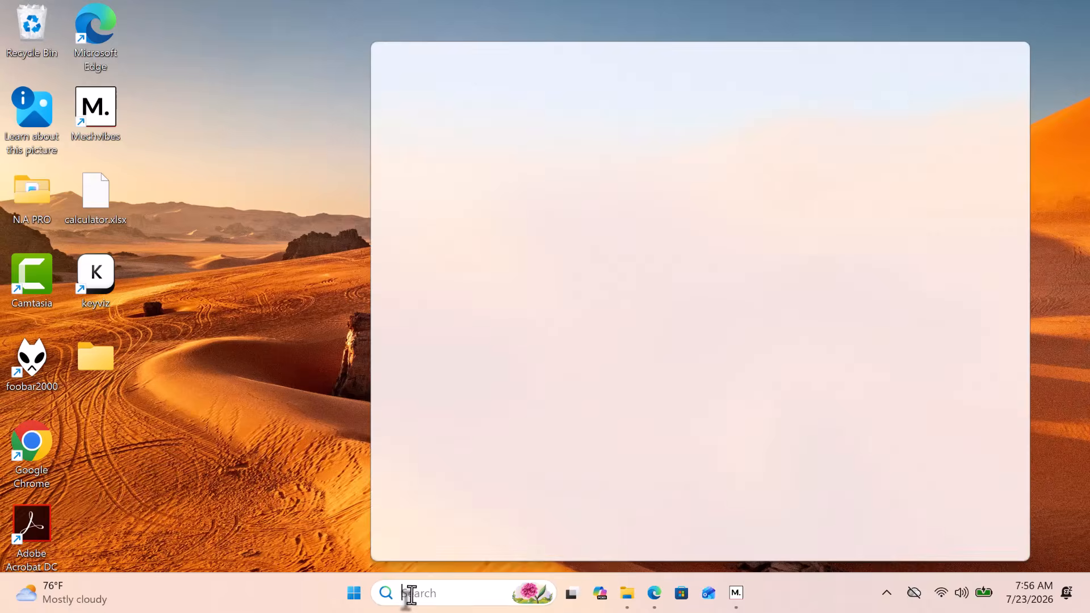
pyautogui.write('cm')
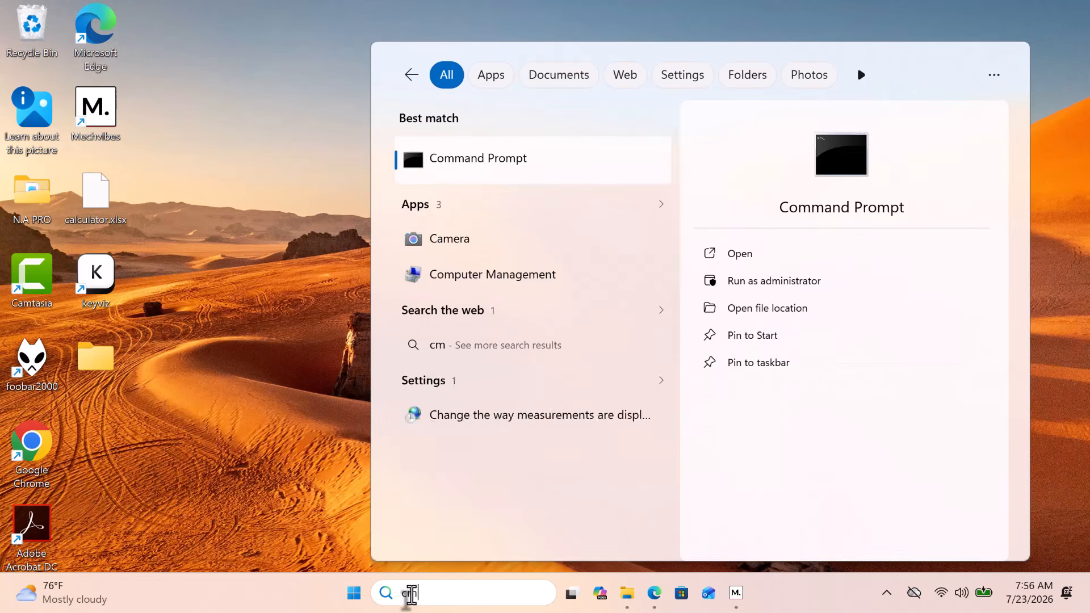
pyautogui.write('d')
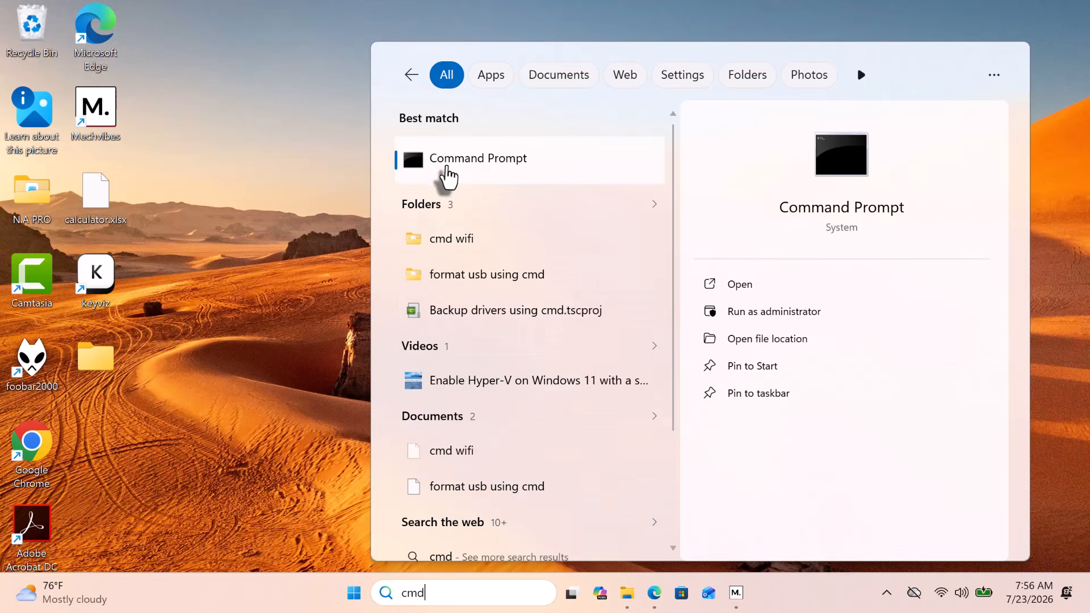
pyautogui.rightClick(447, 173)
pyautogui.click(490, 186)
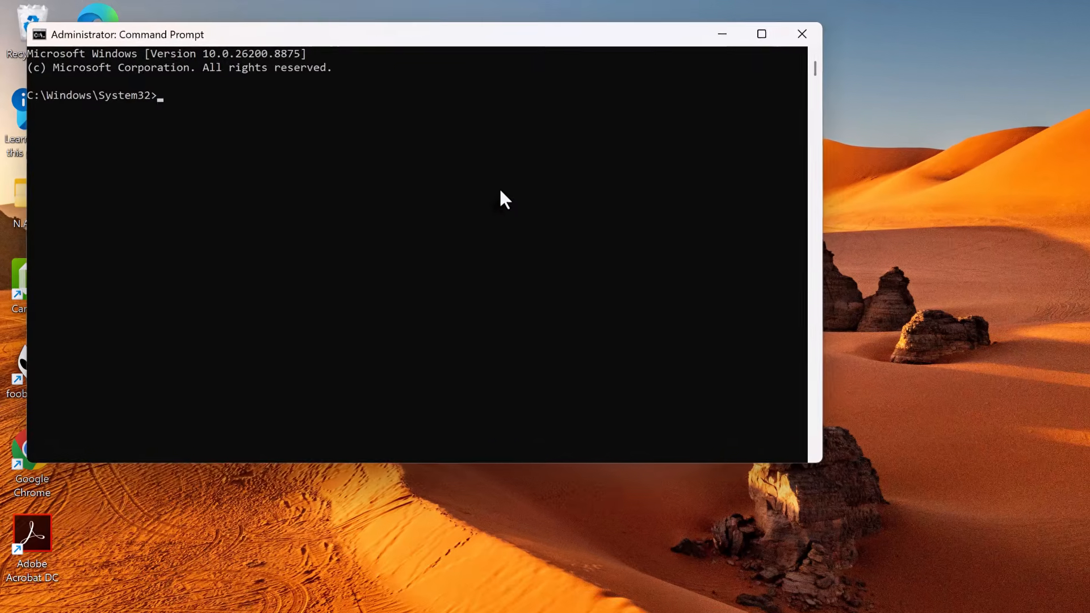
# Step: Change the Command Prompt's working directory to C:\Office 2026 using the copied folder address
pyautogui.write('c')
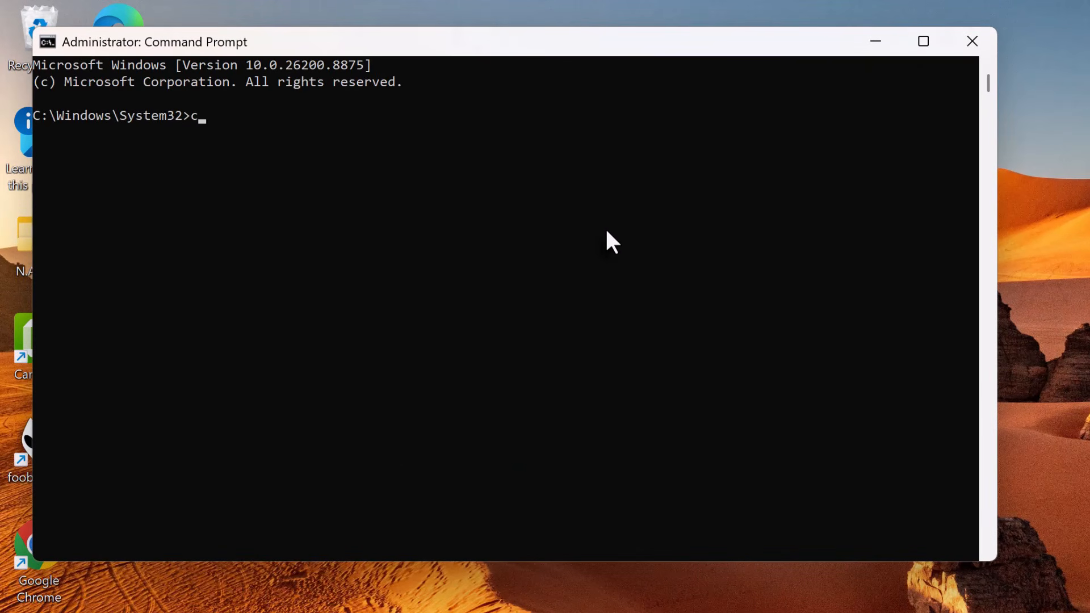
pyautogui.write('d')
pyautogui.hotkey('ctrl', 'v')
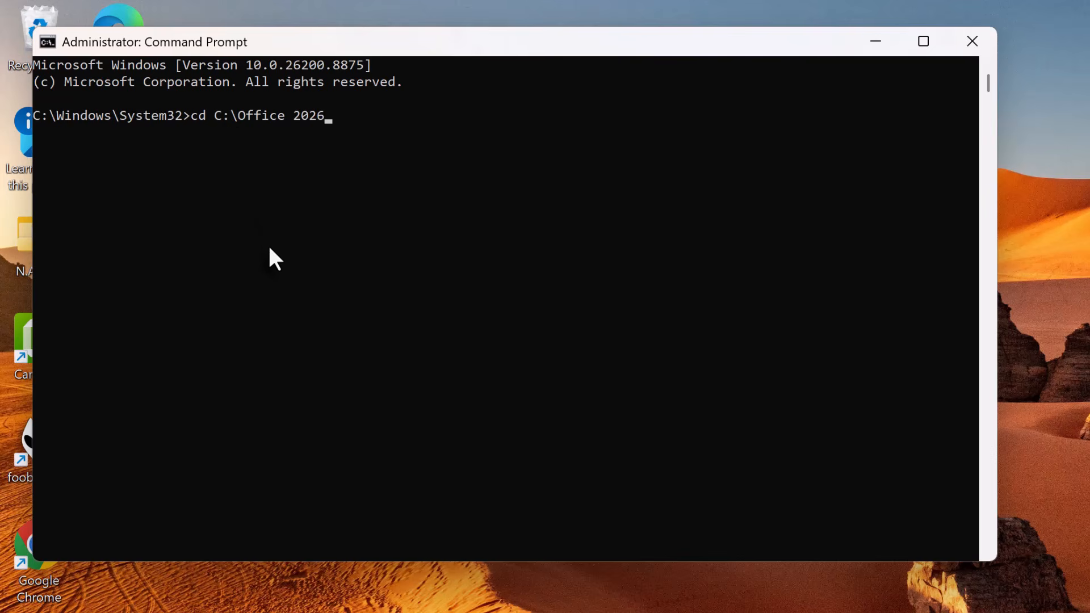
pyautogui.press('Return')
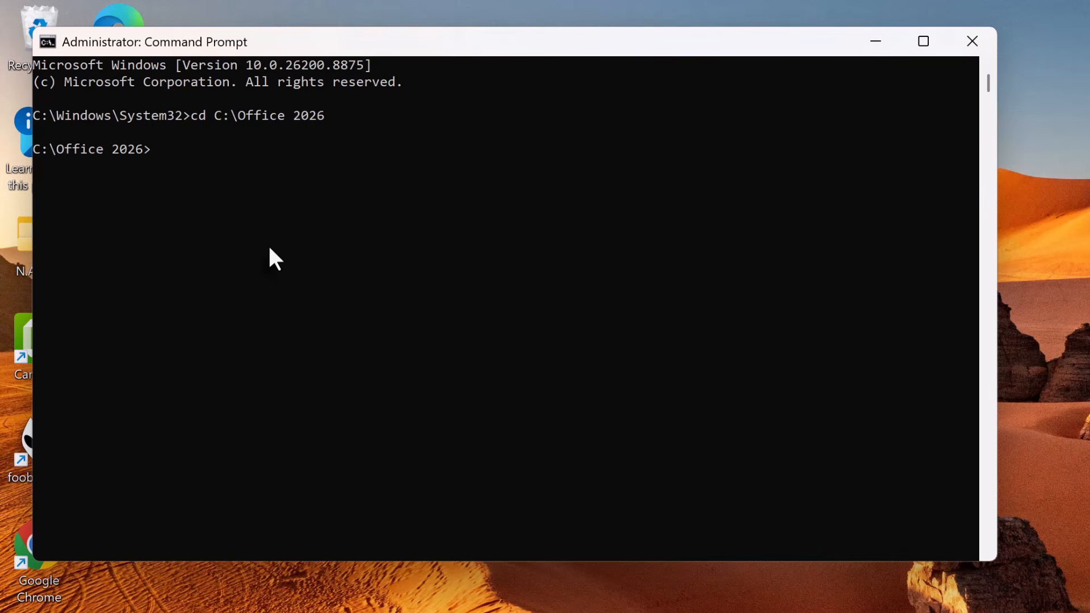
# Step: Install Office by running "setup /configure configuration.xml", and close the installer and Command Prompt once setup finishes
pyautogui.write('setup /configure')
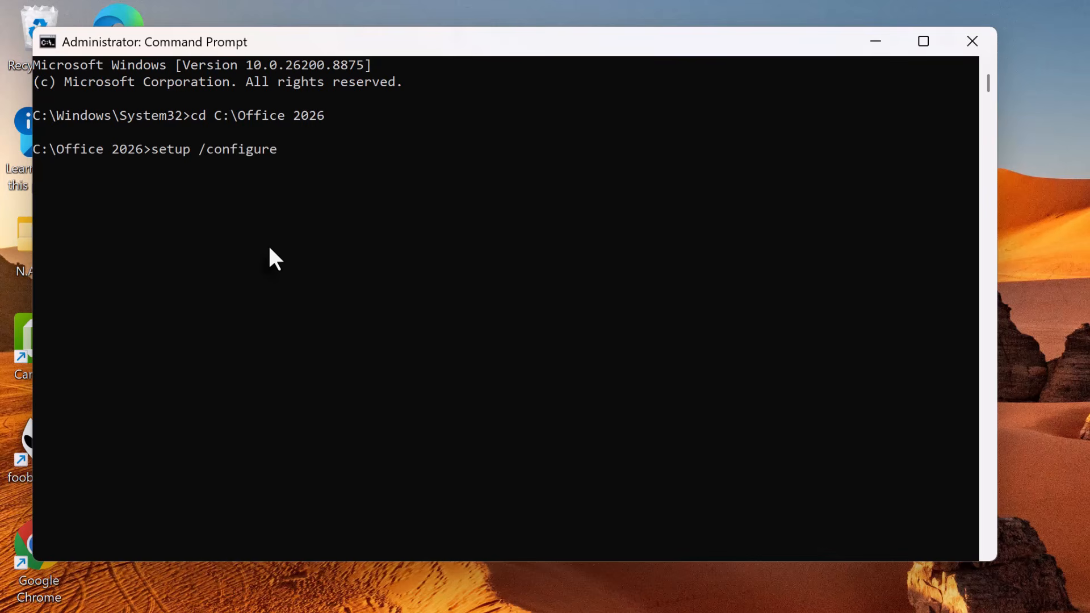
pyautogui.write(' configuration.xml')
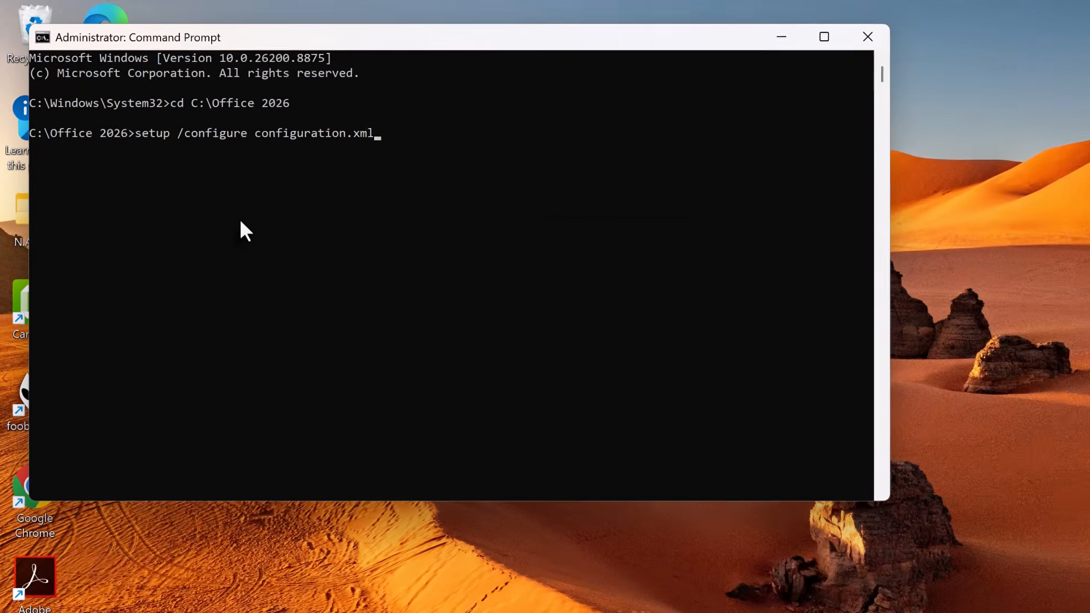
pyautogui.press('Return')
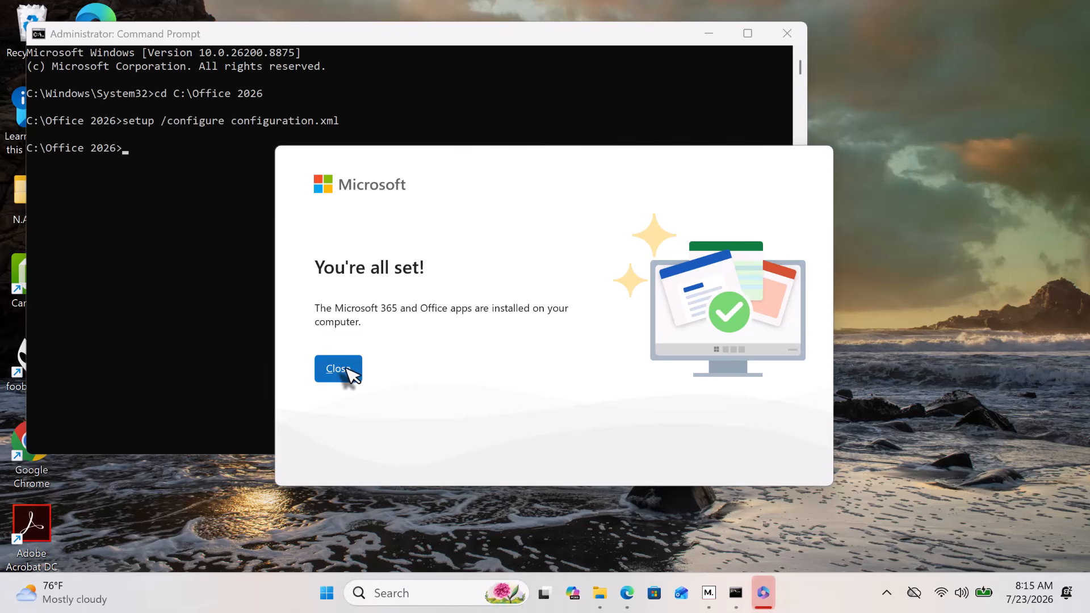
pyautogui.click(347, 370)
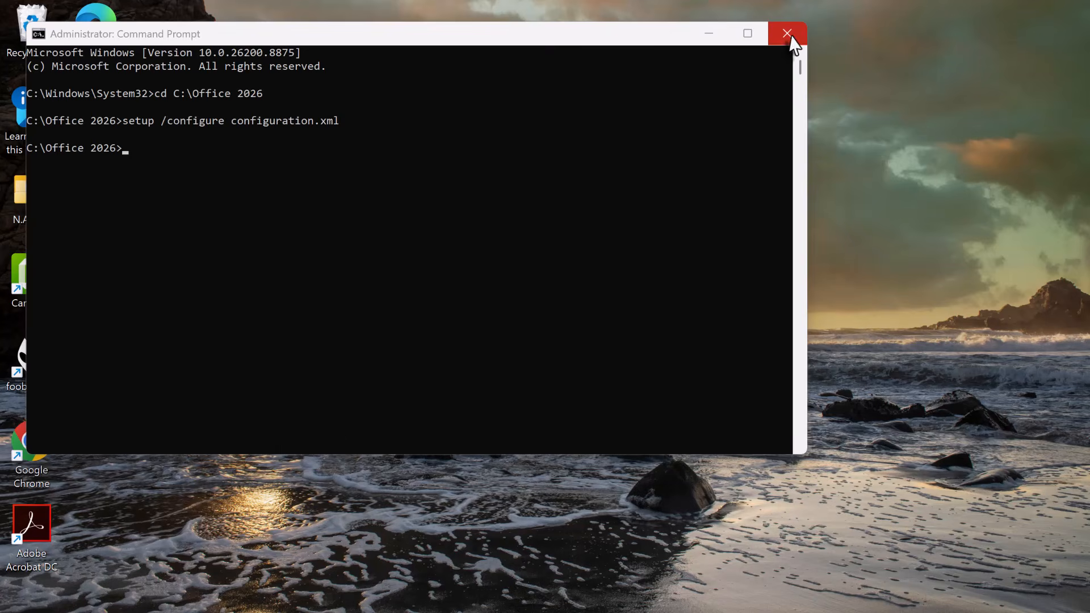
pyautogui.click(789, 34)
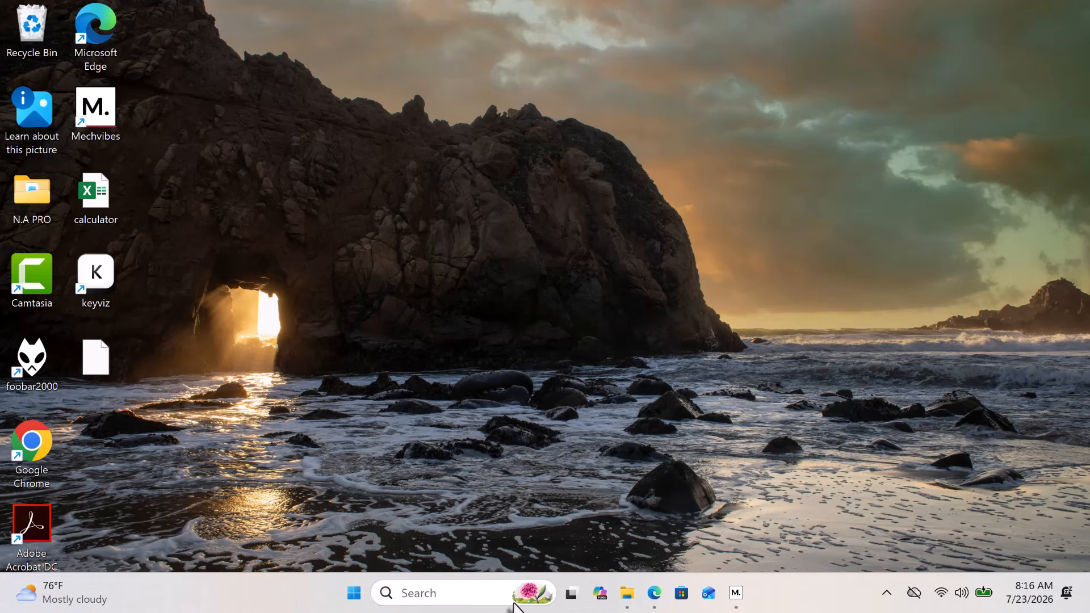
# Step: Open the Office16 folder inside Program Files\Microsoft Office on the C: drive in File Explorer
pyautogui.moveTo(628, 602)
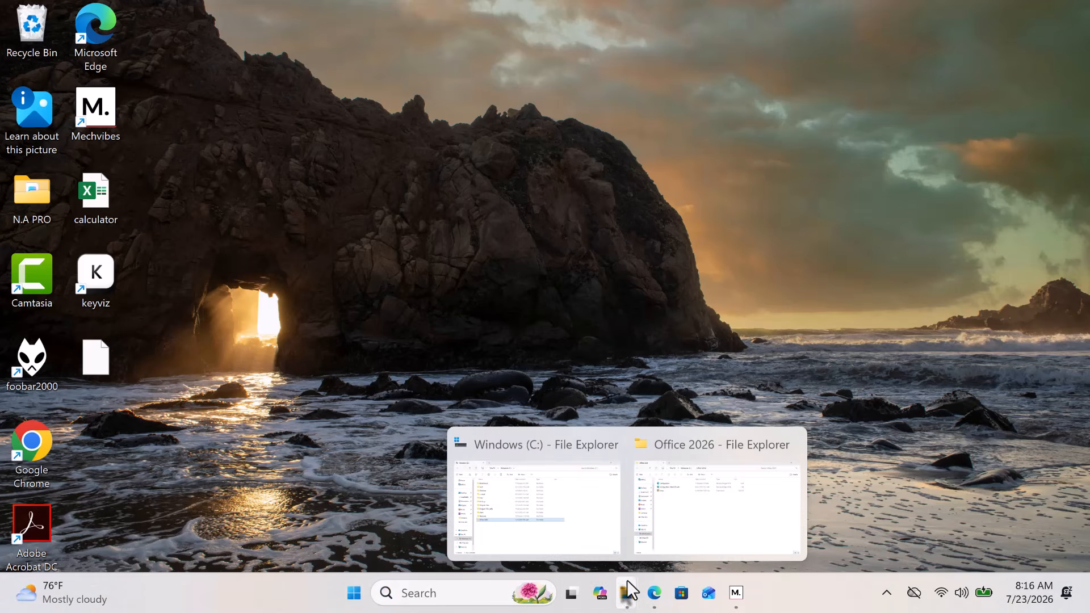
pyautogui.click(476, 517)
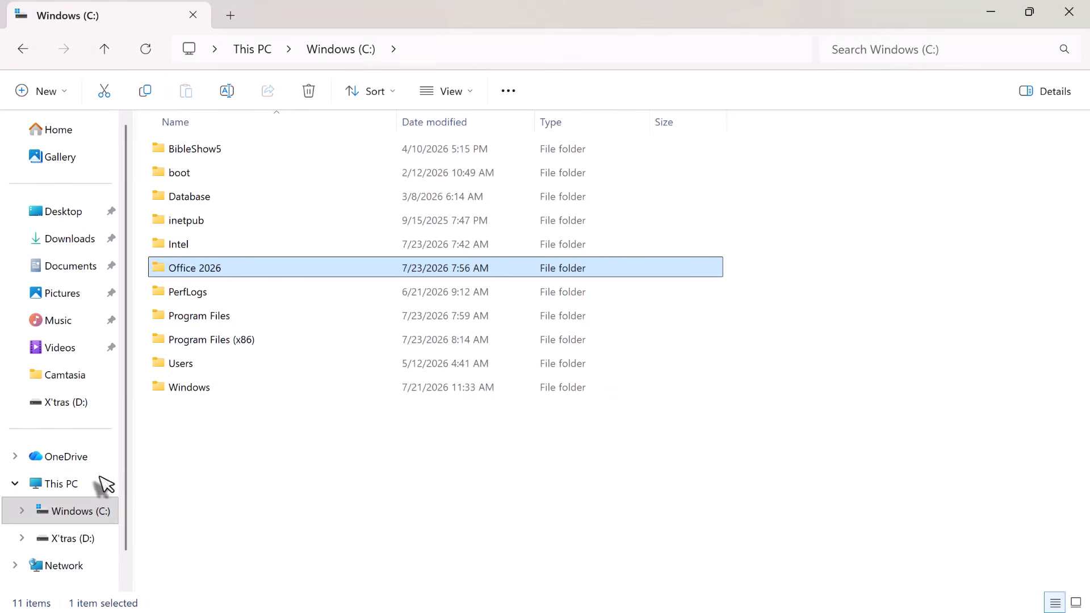
pyautogui.click(36, 488)
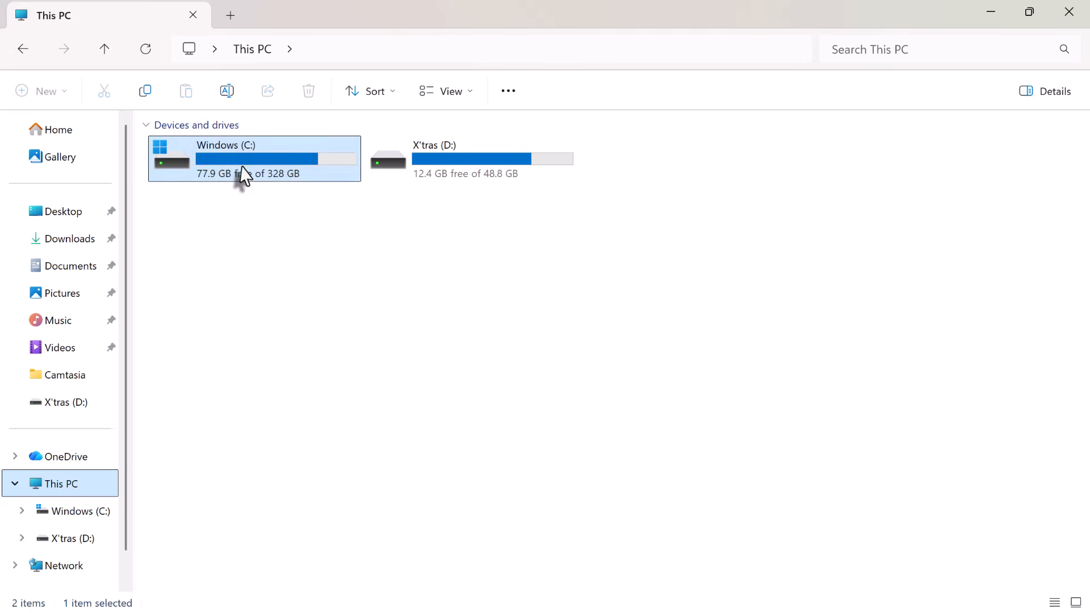
pyautogui.doubleClick(241, 174)
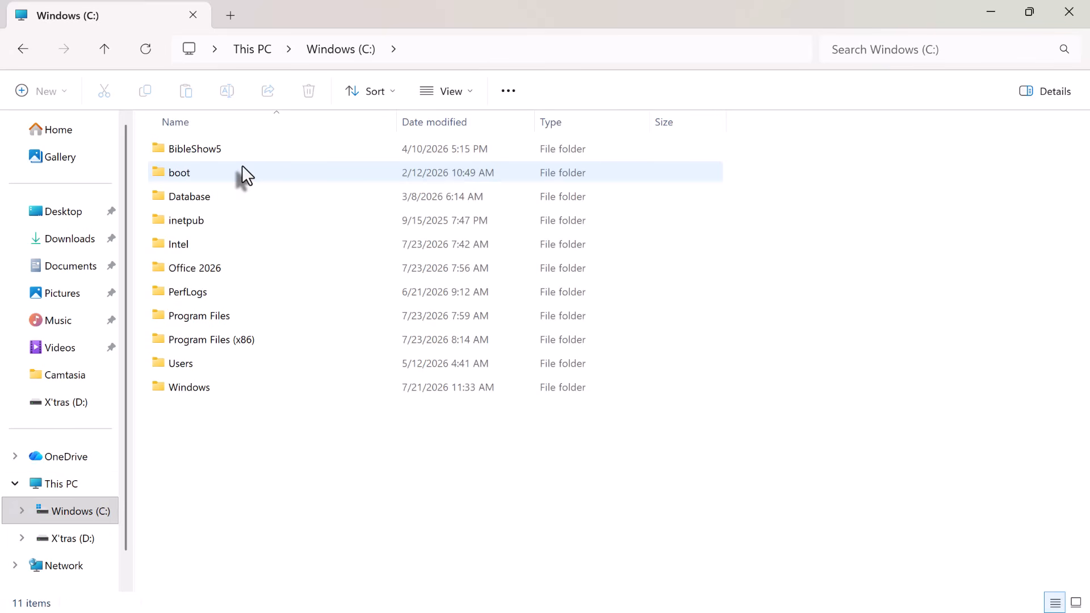
pyautogui.doubleClick(231, 322)
pyautogui.scroll(-2, 221, 352)
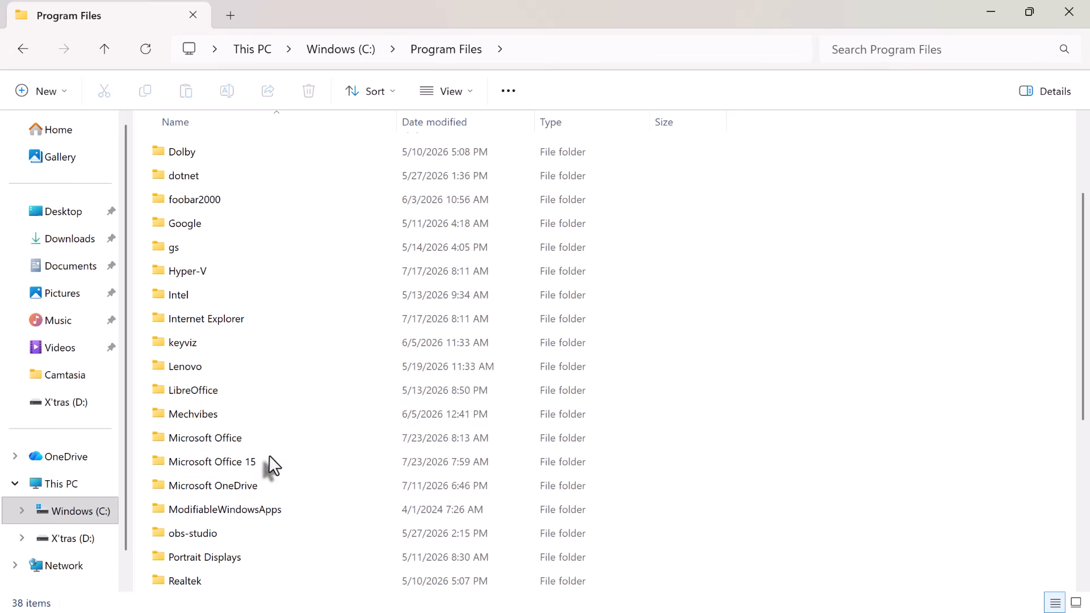
pyautogui.doubleClick(250, 443)
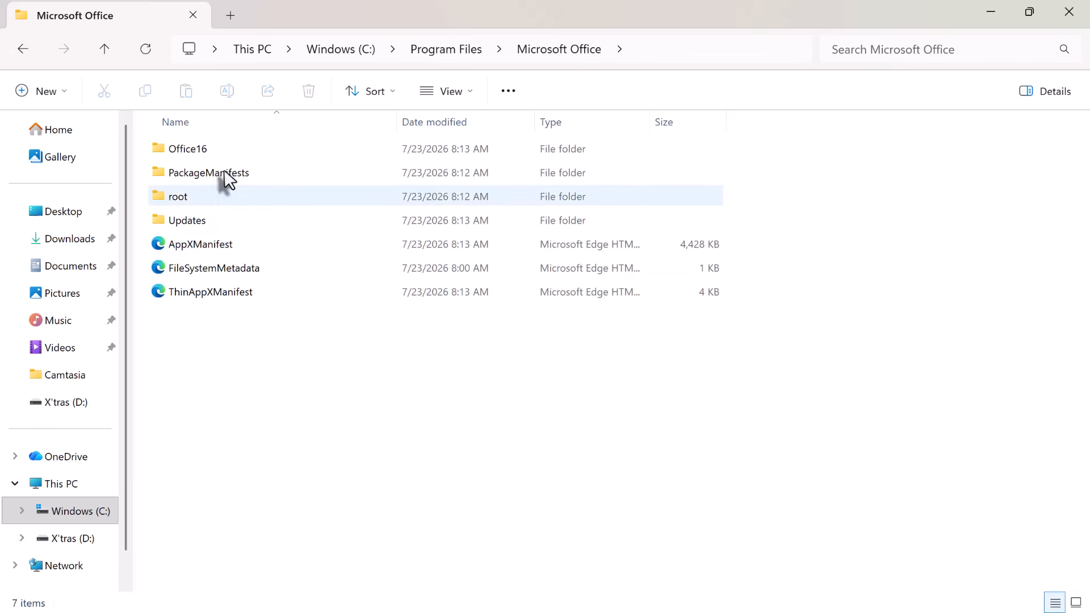
pyautogui.doubleClick(219, 152)
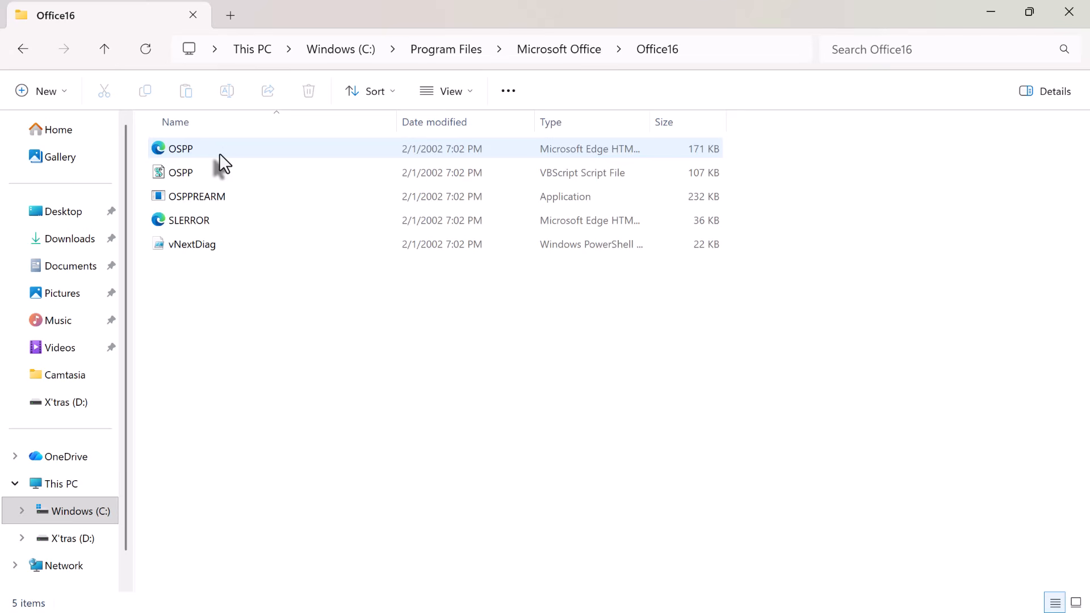
# Step: Run OSPPREARM from the Office16 folder as administrator four times, and close File Explorer
pyautogui.click(211, 196)
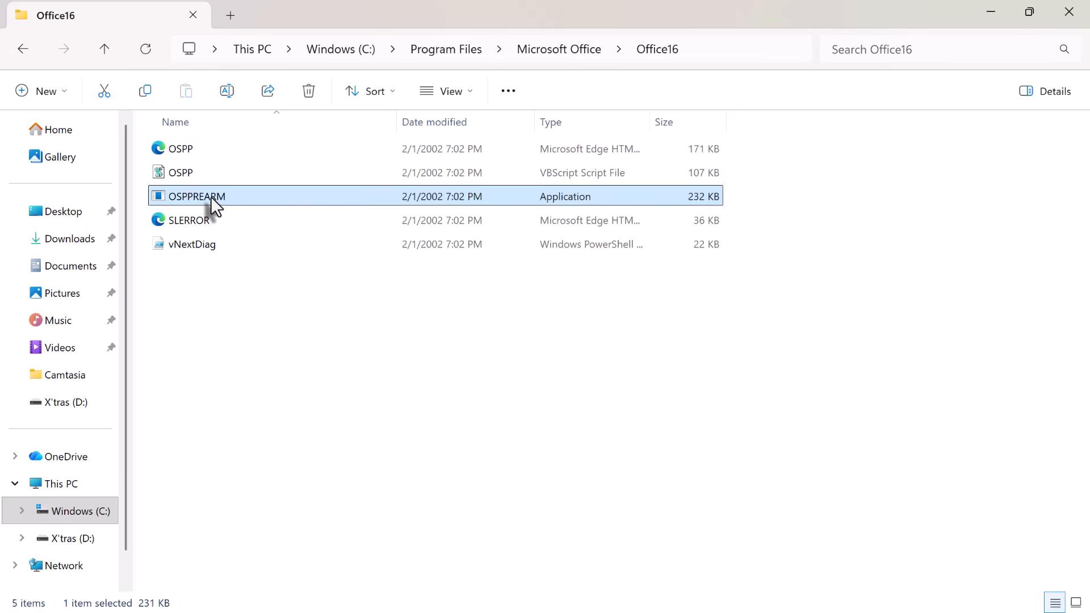
pyautogui.rightClick(210, 196)
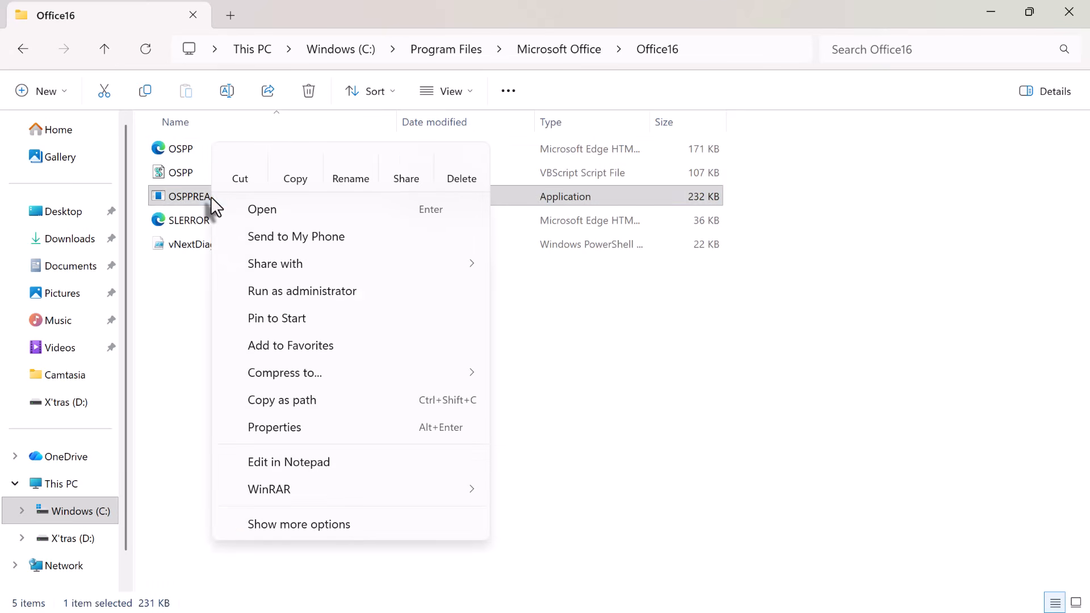
pyautogui.click(265, 295)
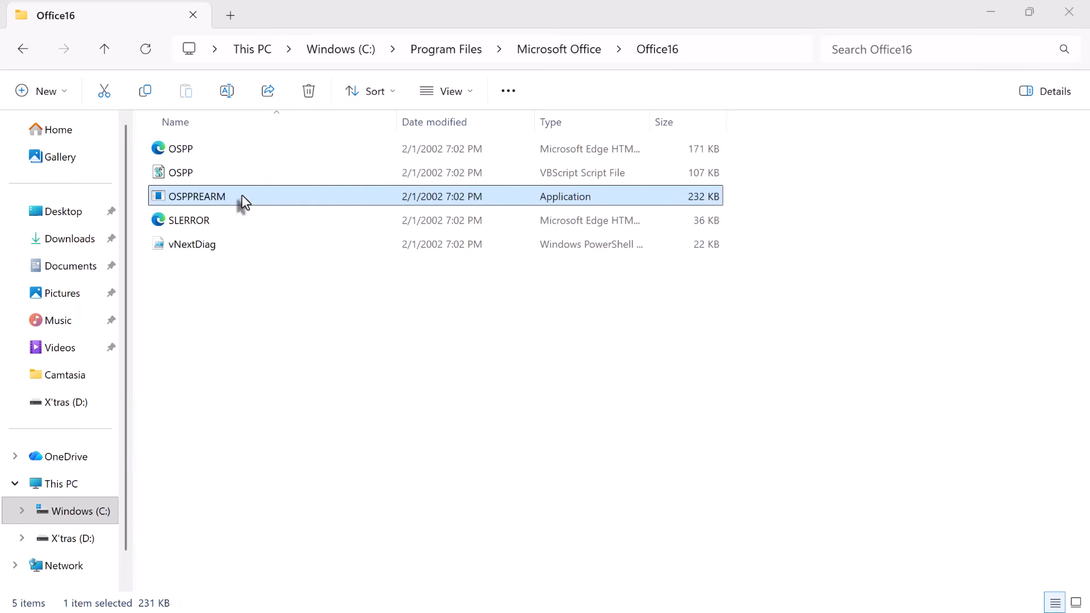
pyautogui.rightClick(242, 195)
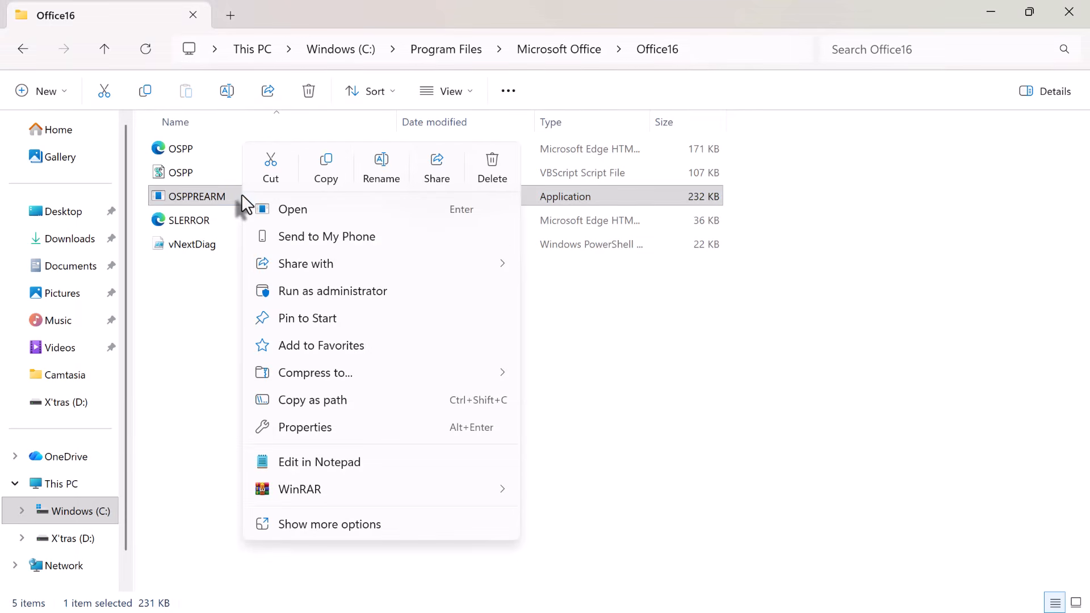
pyautogui.click(312, 291)
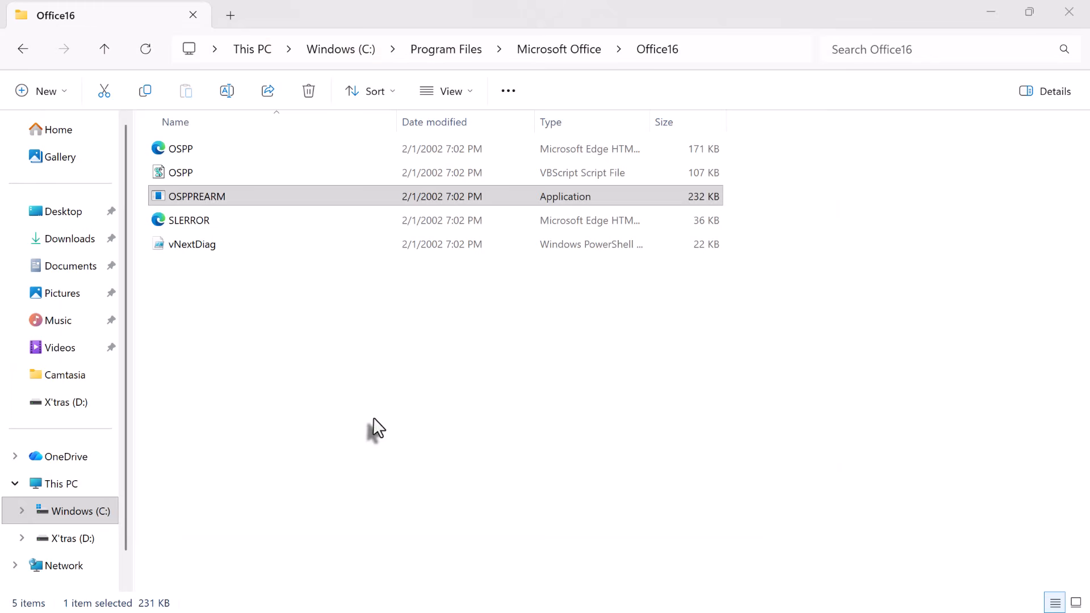
pyautogui.click(237, 193)
pyautogui.rightClick(241, 198)
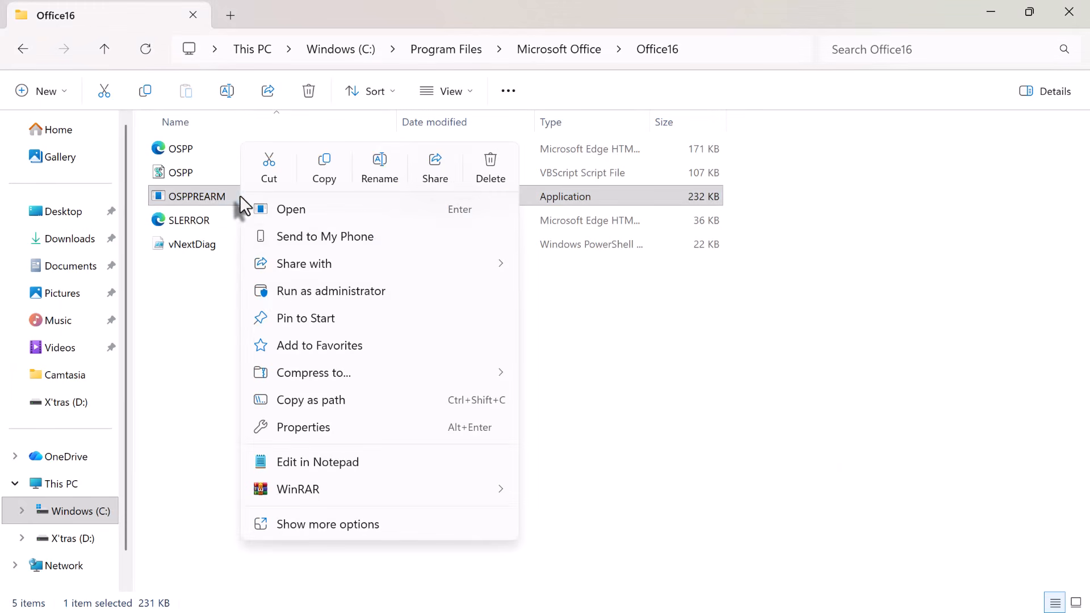
pyautogui.click(287, 294)
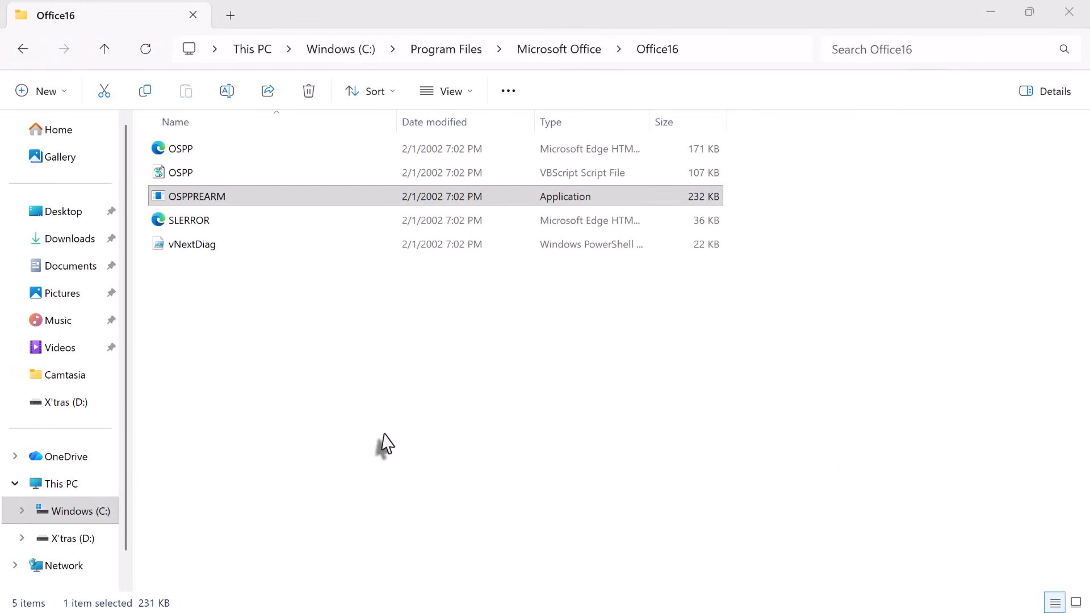
pyautogui.click(298, 203)
pyautogui.rightClick(304, 200)
pyautogui.click(341, 294)
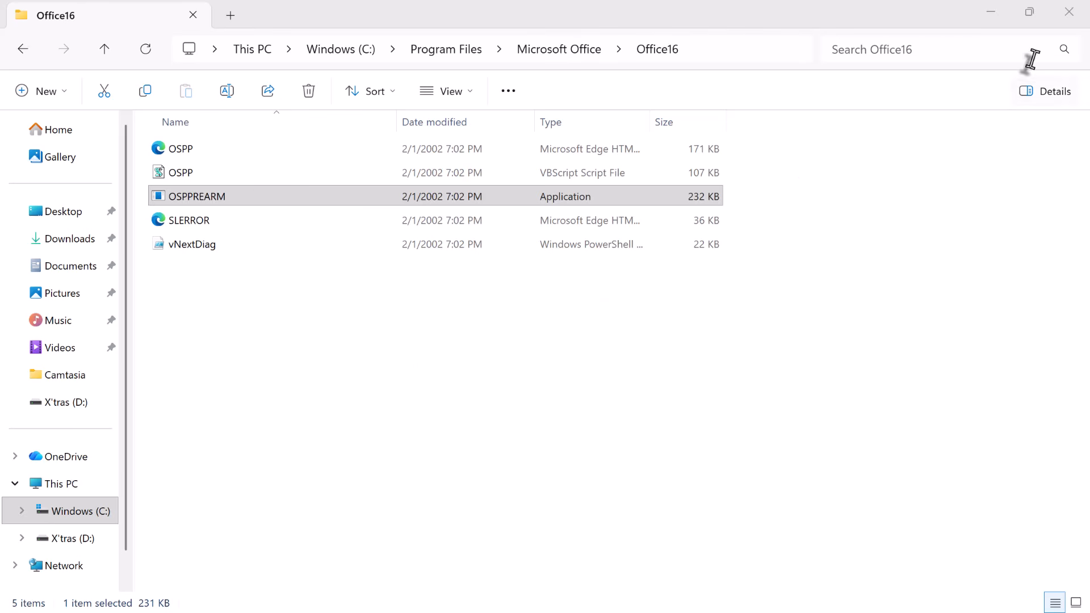
pyautogui.click(1068, 12)
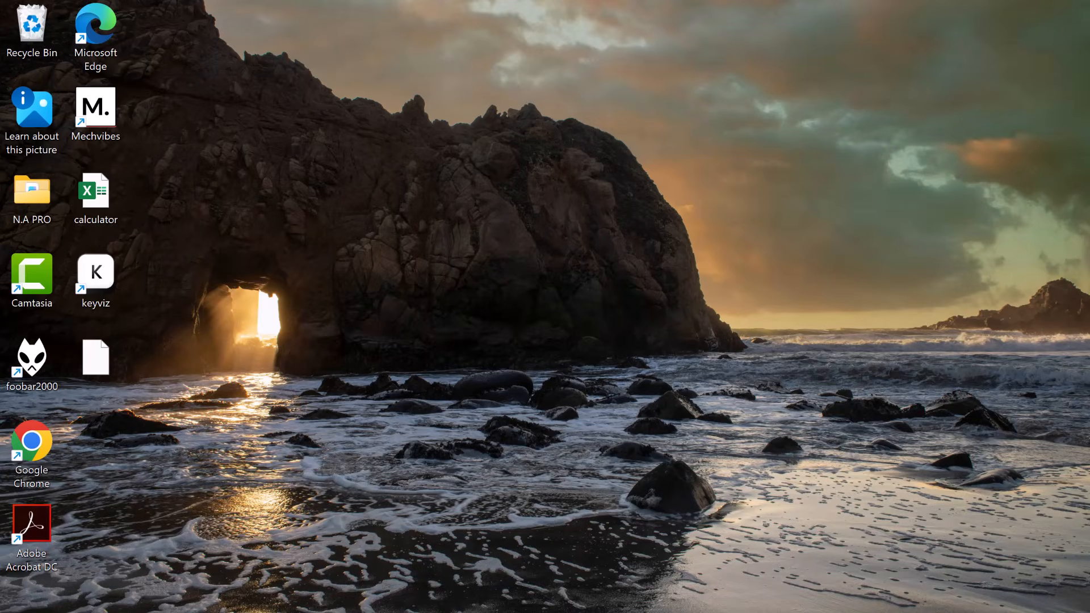
# Step: Search Windows for word, launch Word, and accept the Microsoft Office licence agreement
pyautogui.click(438, 593)
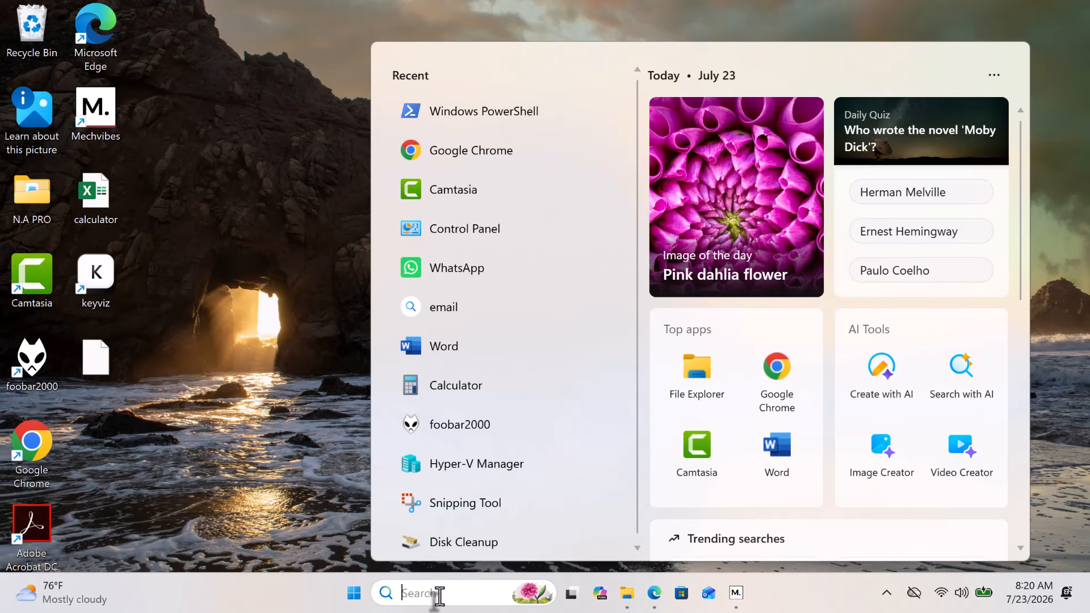
pyautogui.write('word')
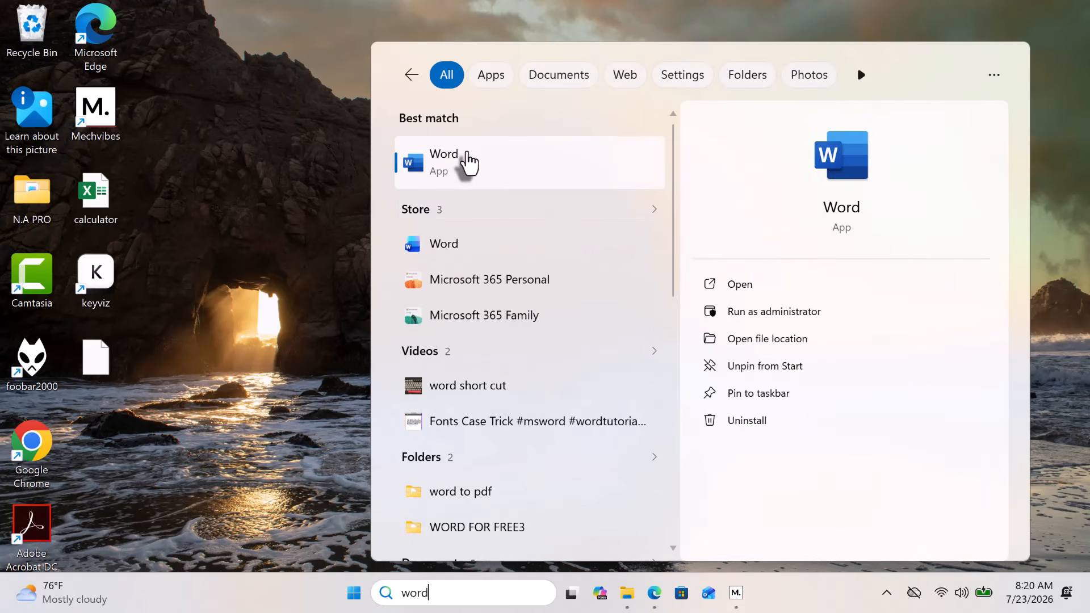
pyautogui.click(469, 164)
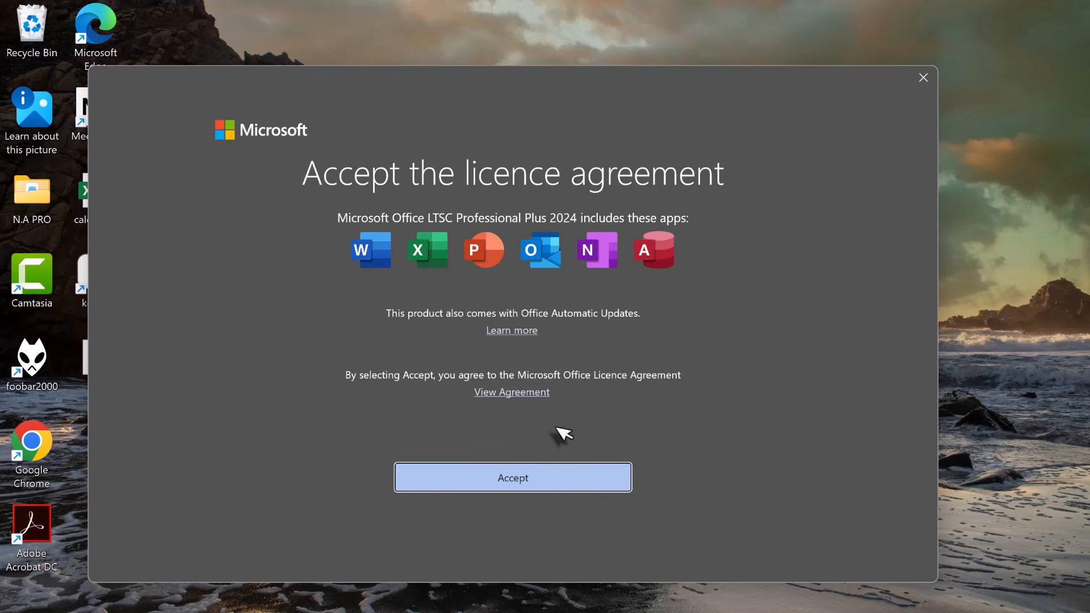
pyautogui.click(496, 476)
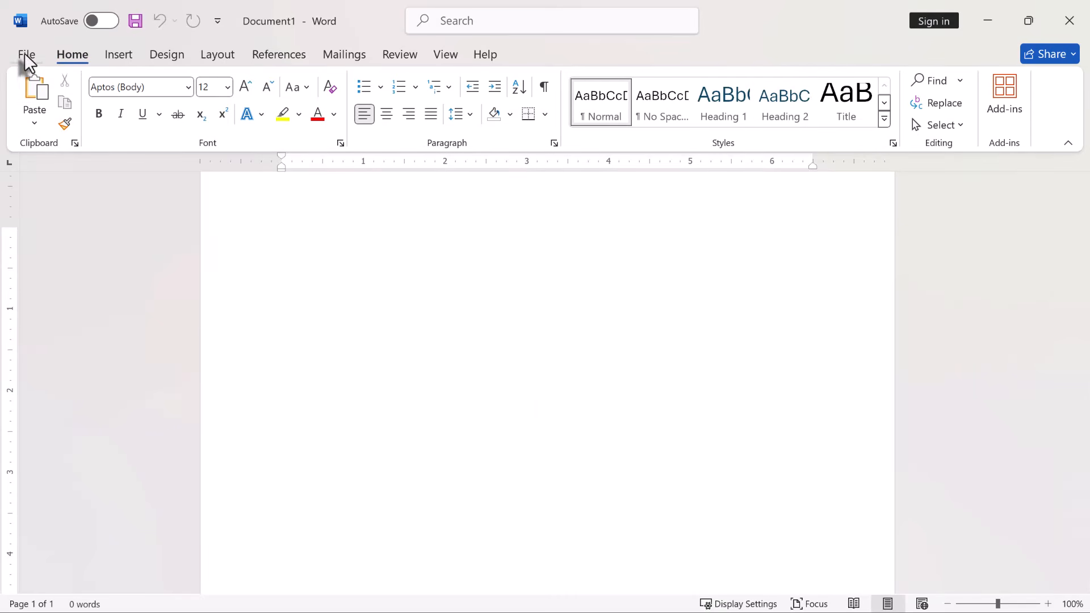
# Step: Open Word's Account page to check the Office product and activation information
pyautogui.click(25, 54)
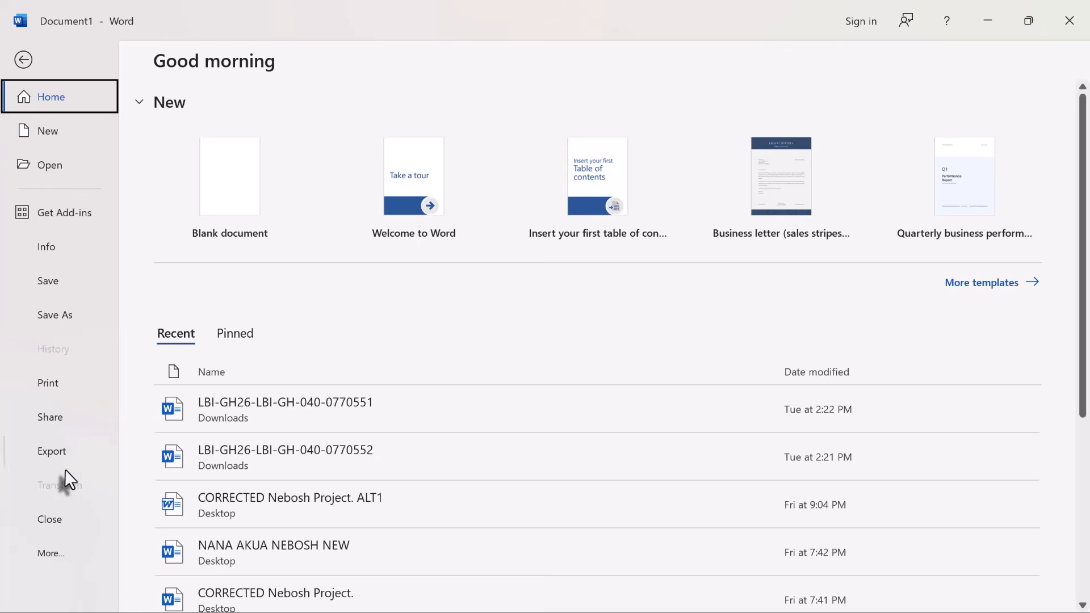
pyautogui.click(52, 553)
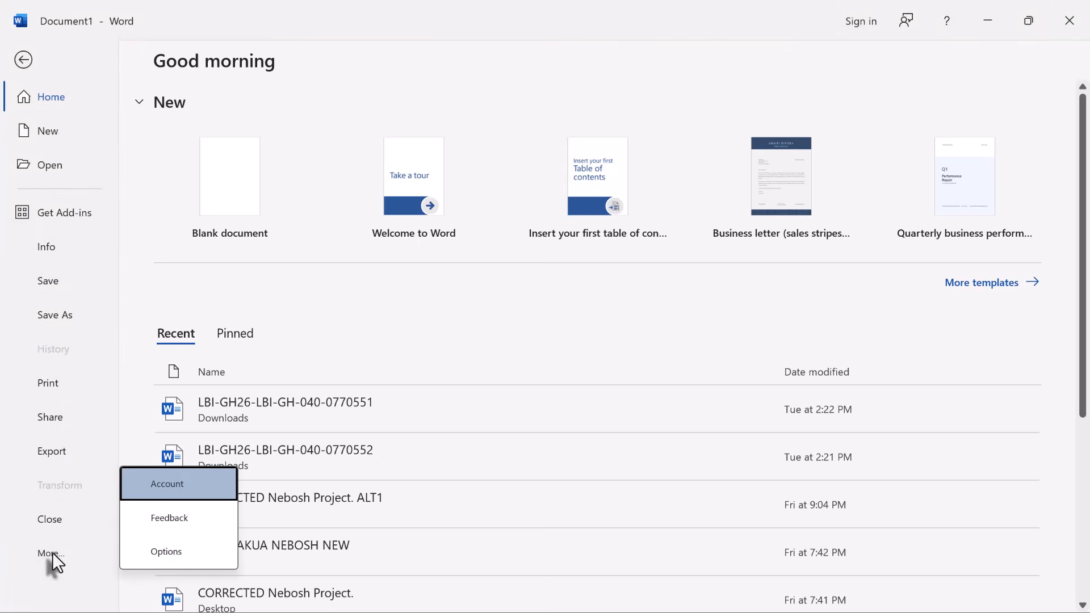
pyautogui.click(199, 483)
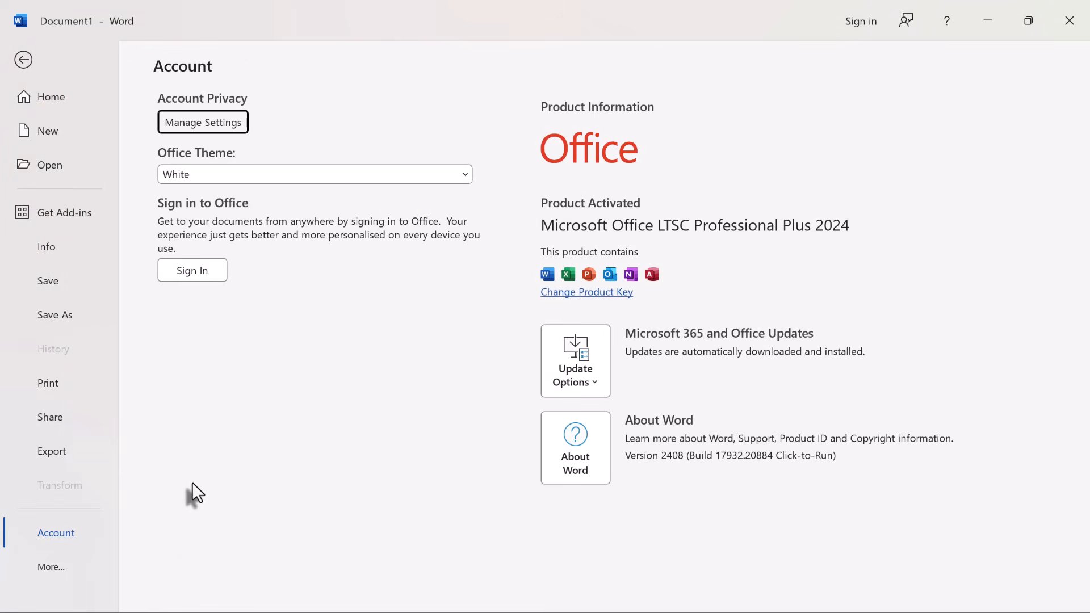